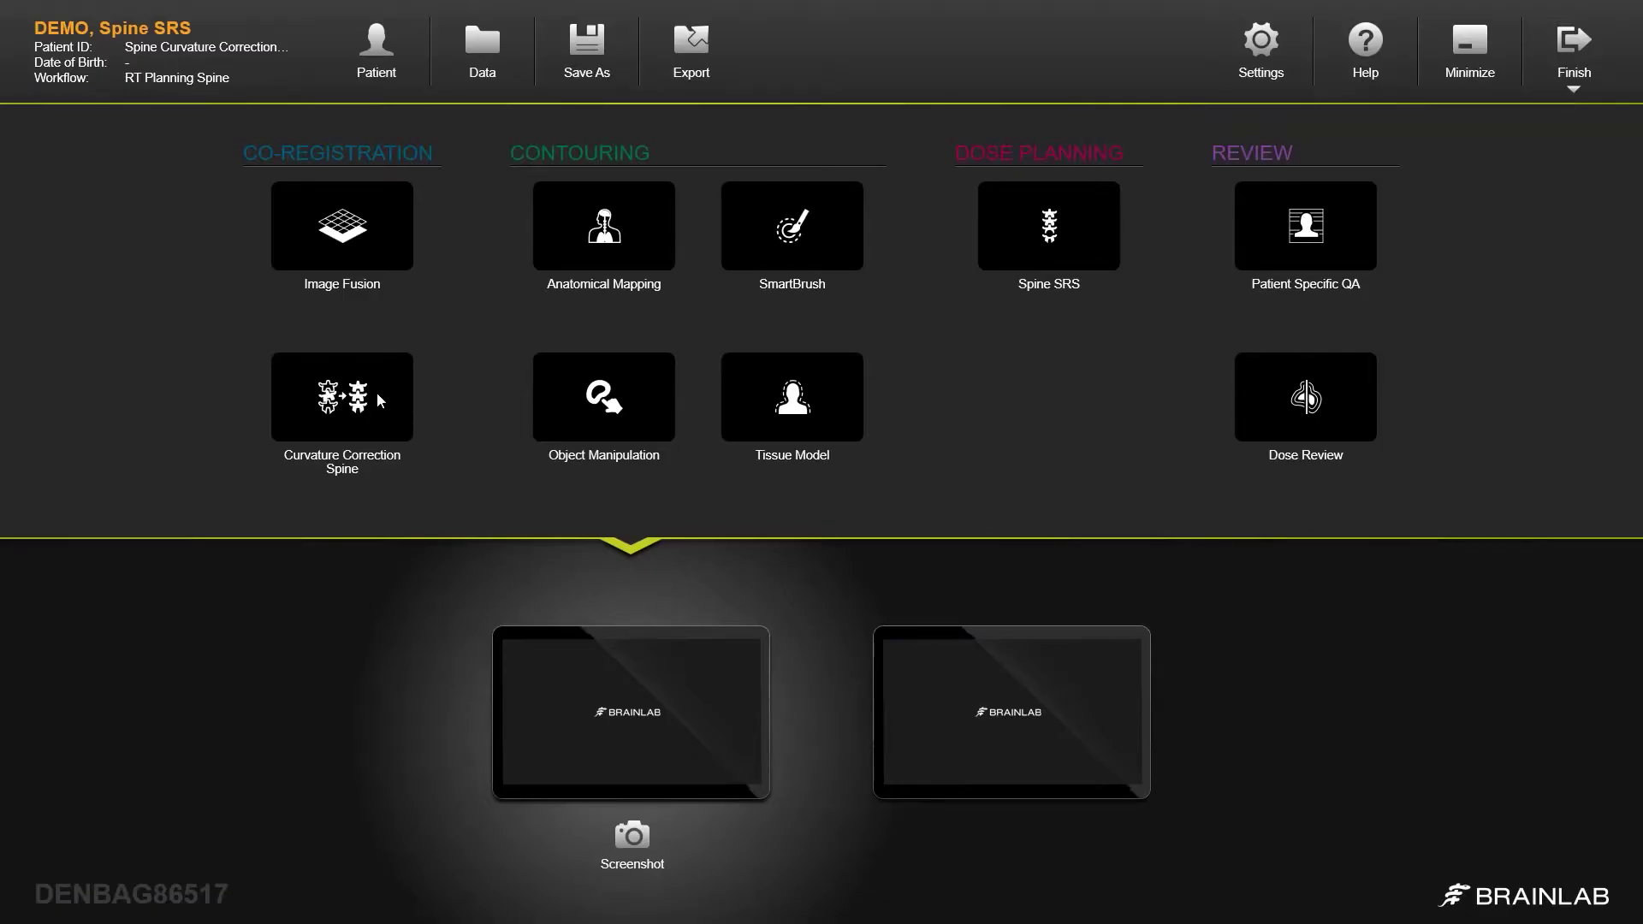
Run Curvature Correction Spine with blending shifted toward CT and calculate the corrected MR
{"action": "left_click", "coordinate": [377, 400]}
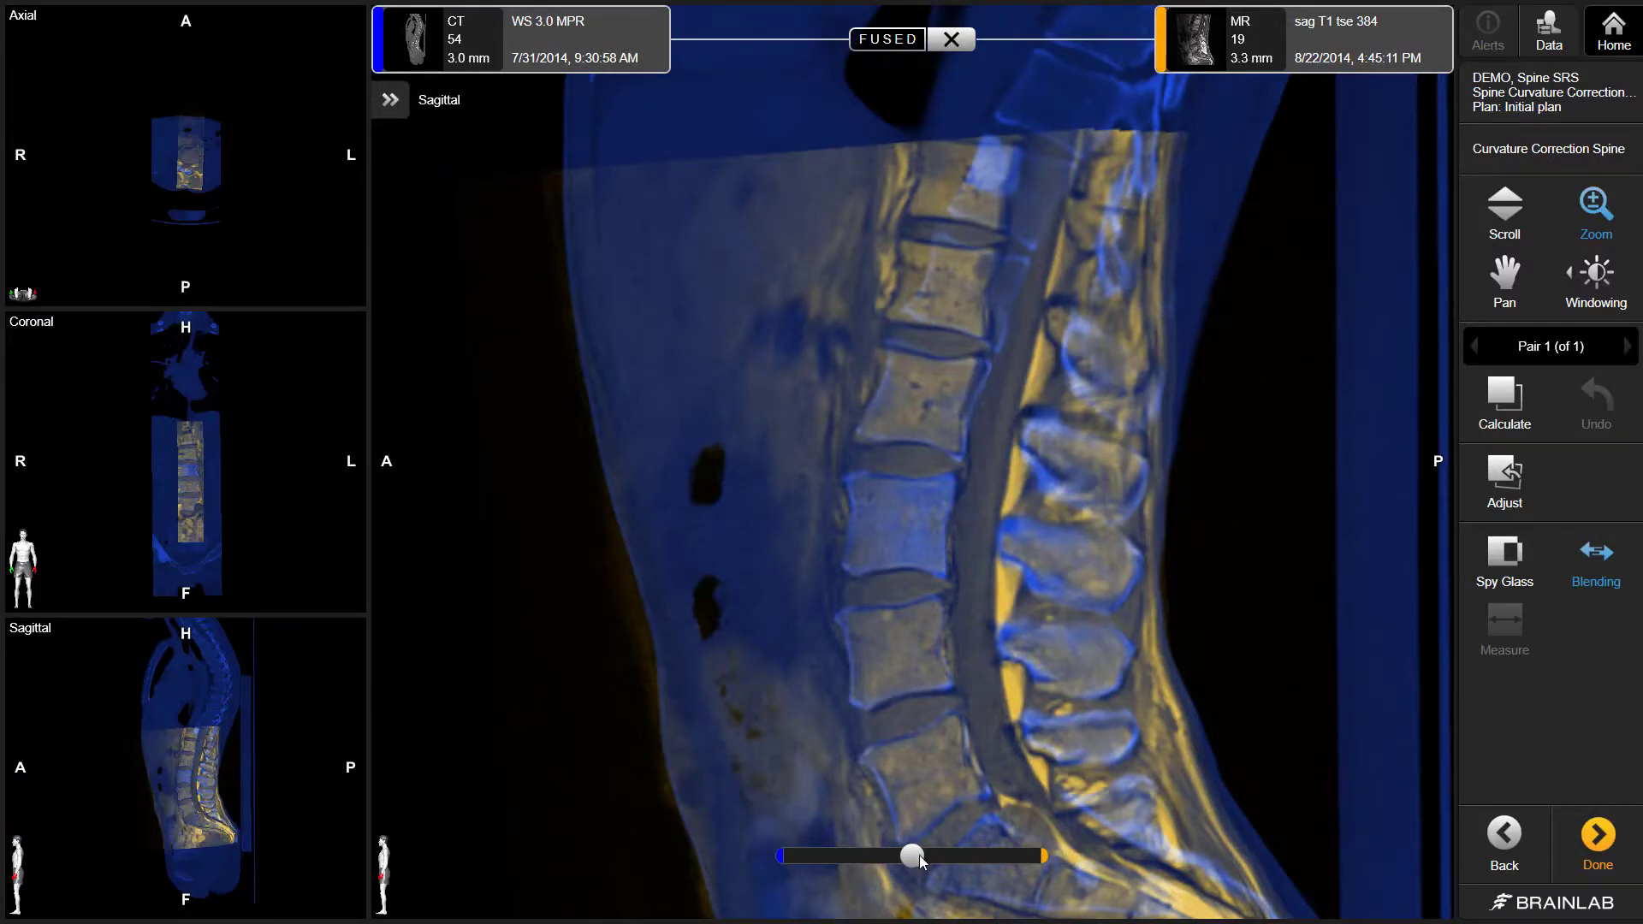
{"action": "mouse_move", "coordinate": [912, 856]}
{"action": "left_mouse_down"}
{"action": "mouse_move", "coordinate": [829, 859]}
{"action": "mouse_move", "coordinate": [958, 871]}
{"action": "mouse_move", "coordinate": [922, 871]}
{"action": "left_mouse_up"}
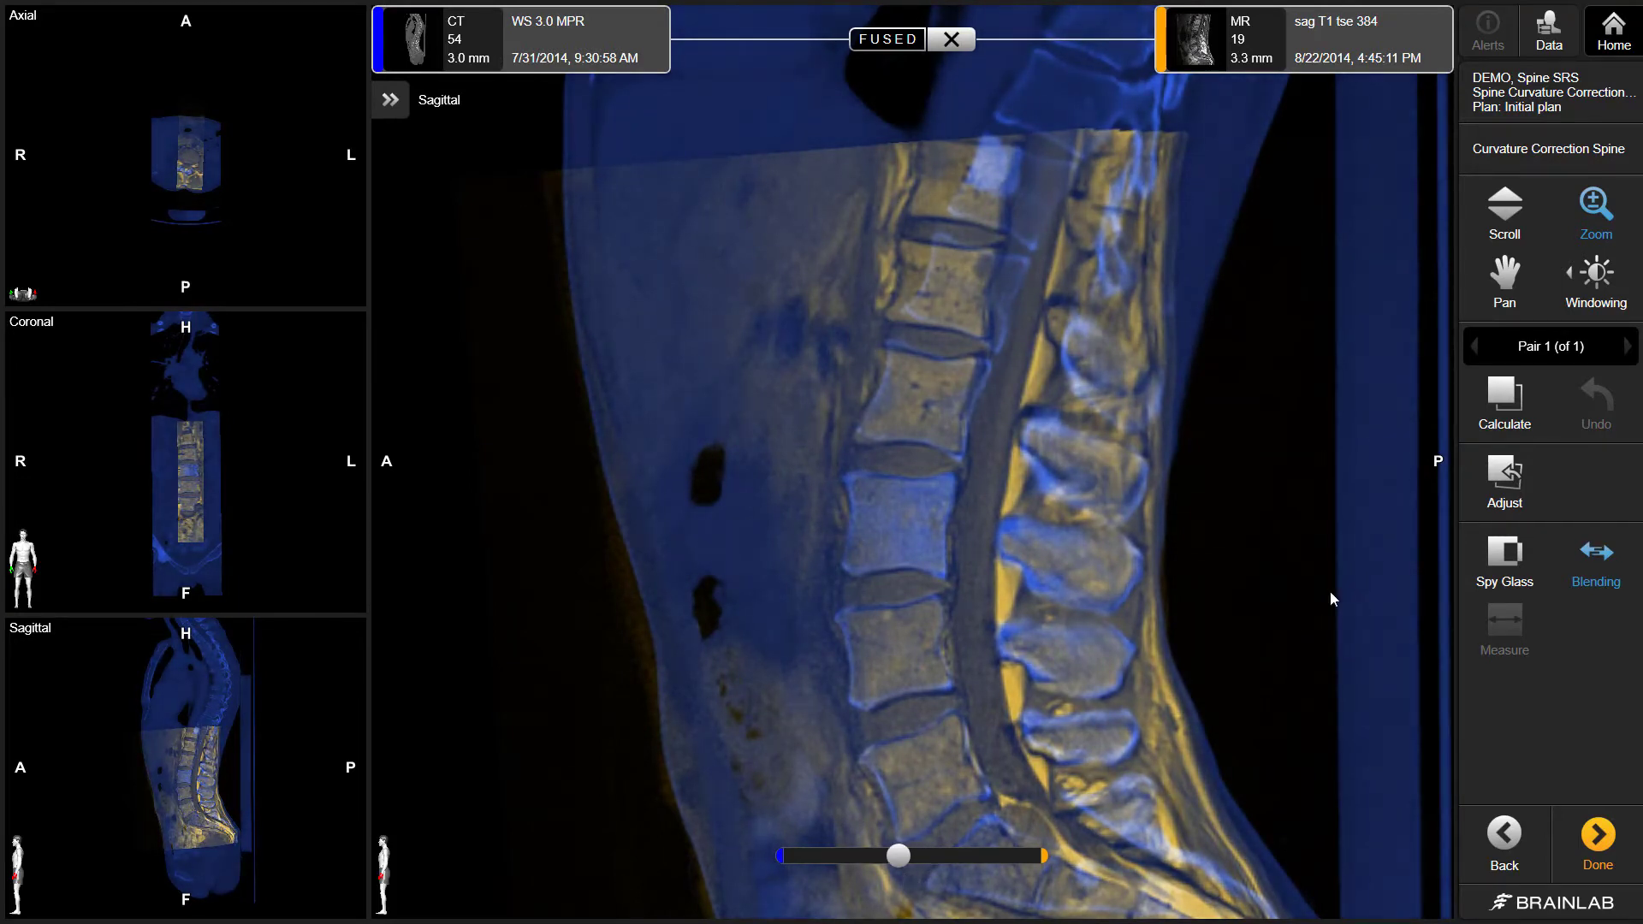
{"action": "left_click", "coordinate": [1505, 403]}
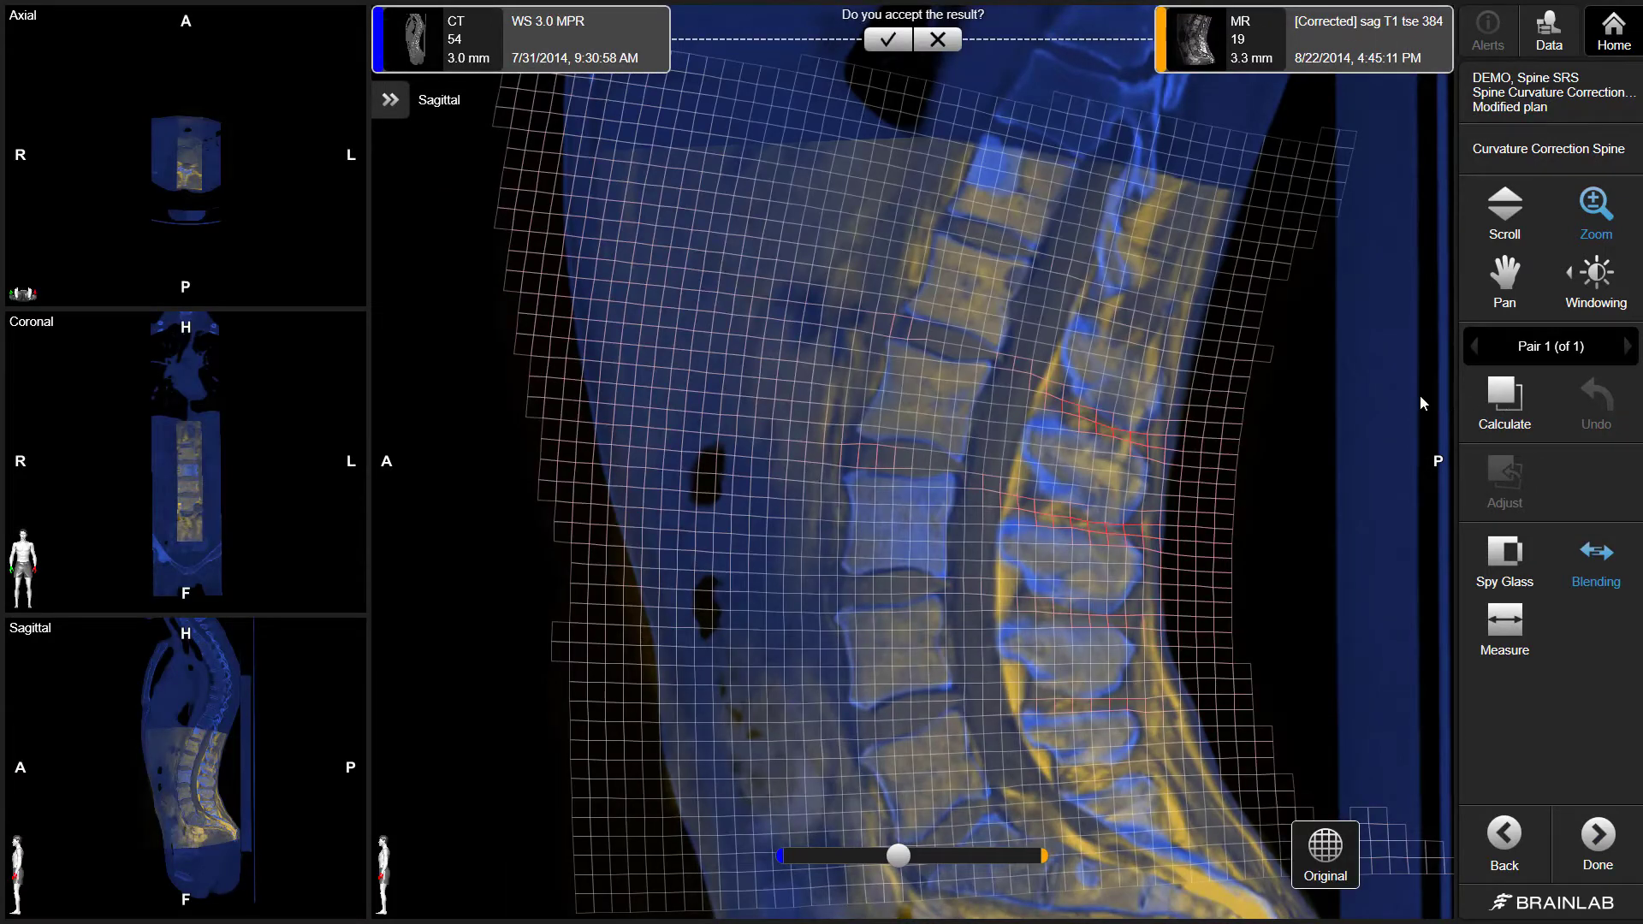
Compare the original and corrected MR on a zoomed sagittal view of the spine
{"action": "left_click", "coordinate": [1328, 858]}
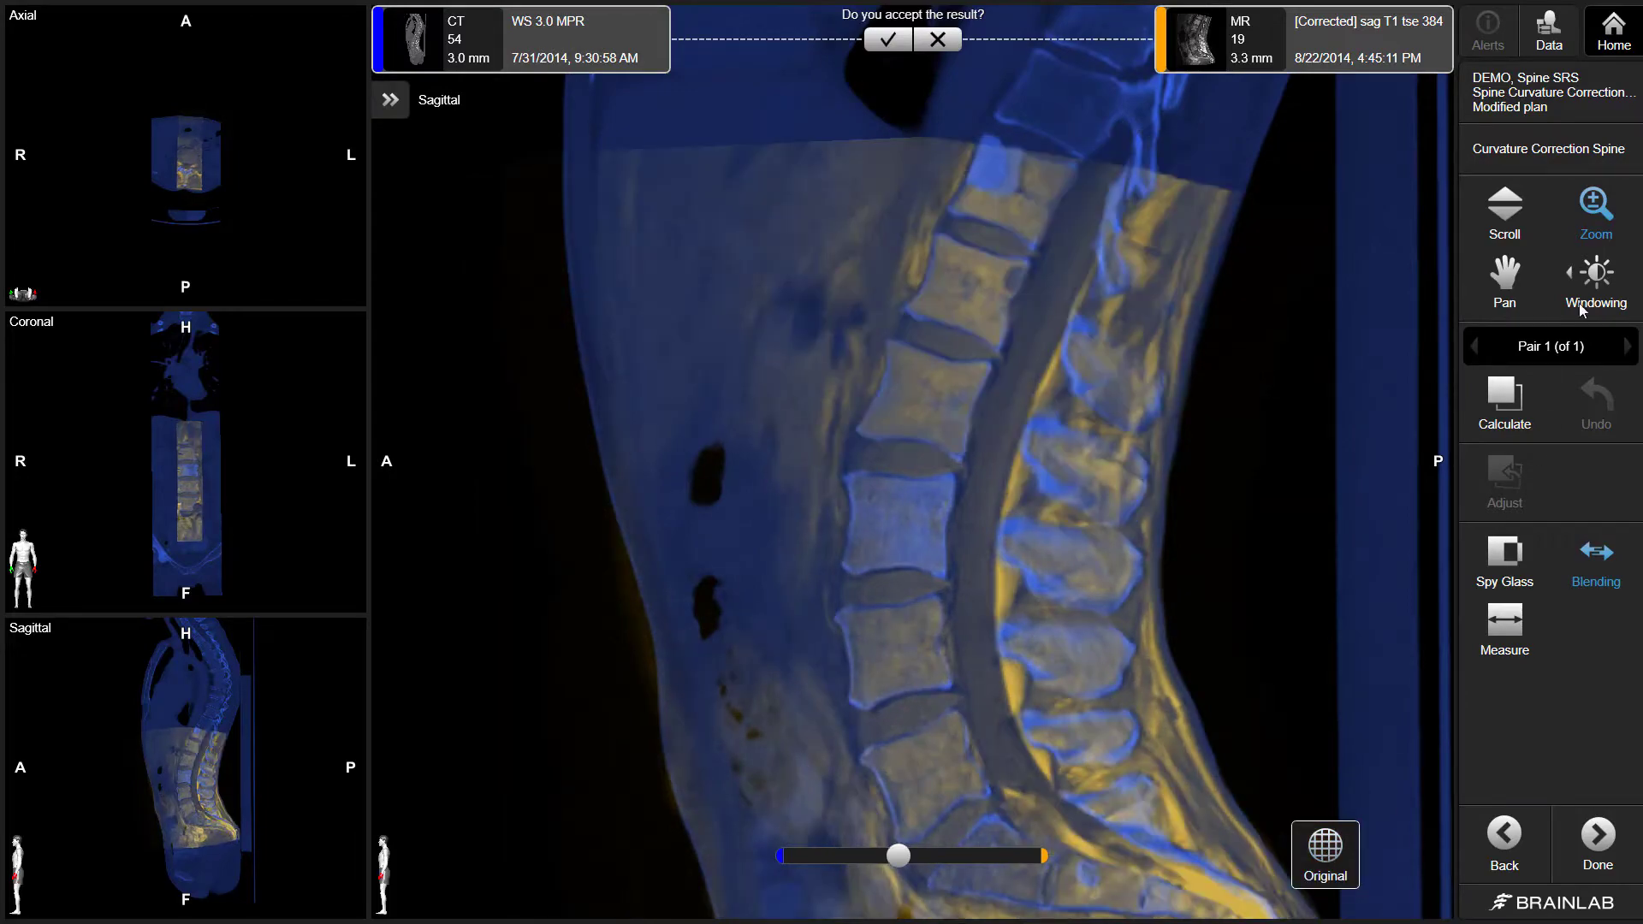
{"action": "left_click_drag", "start_coordinate": [1185, 269], "coordinate": [1136, 557]}
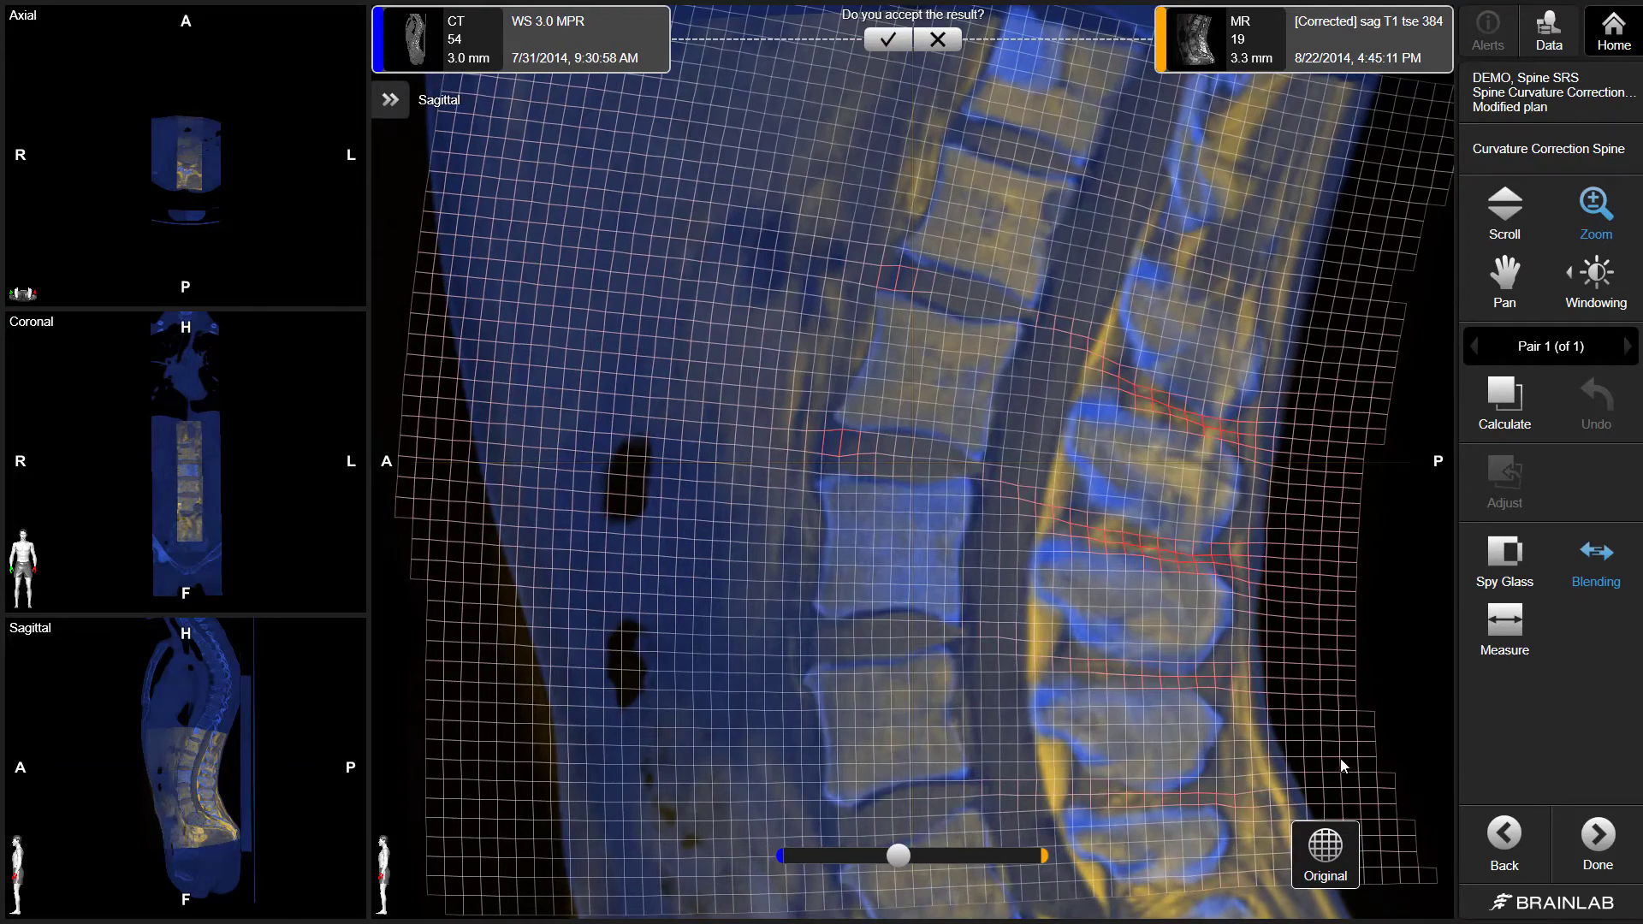
{"action": "left_click", "coordinate": [1325, 859]}
{"action": "left_click", "coordinate": [1322, 854]}
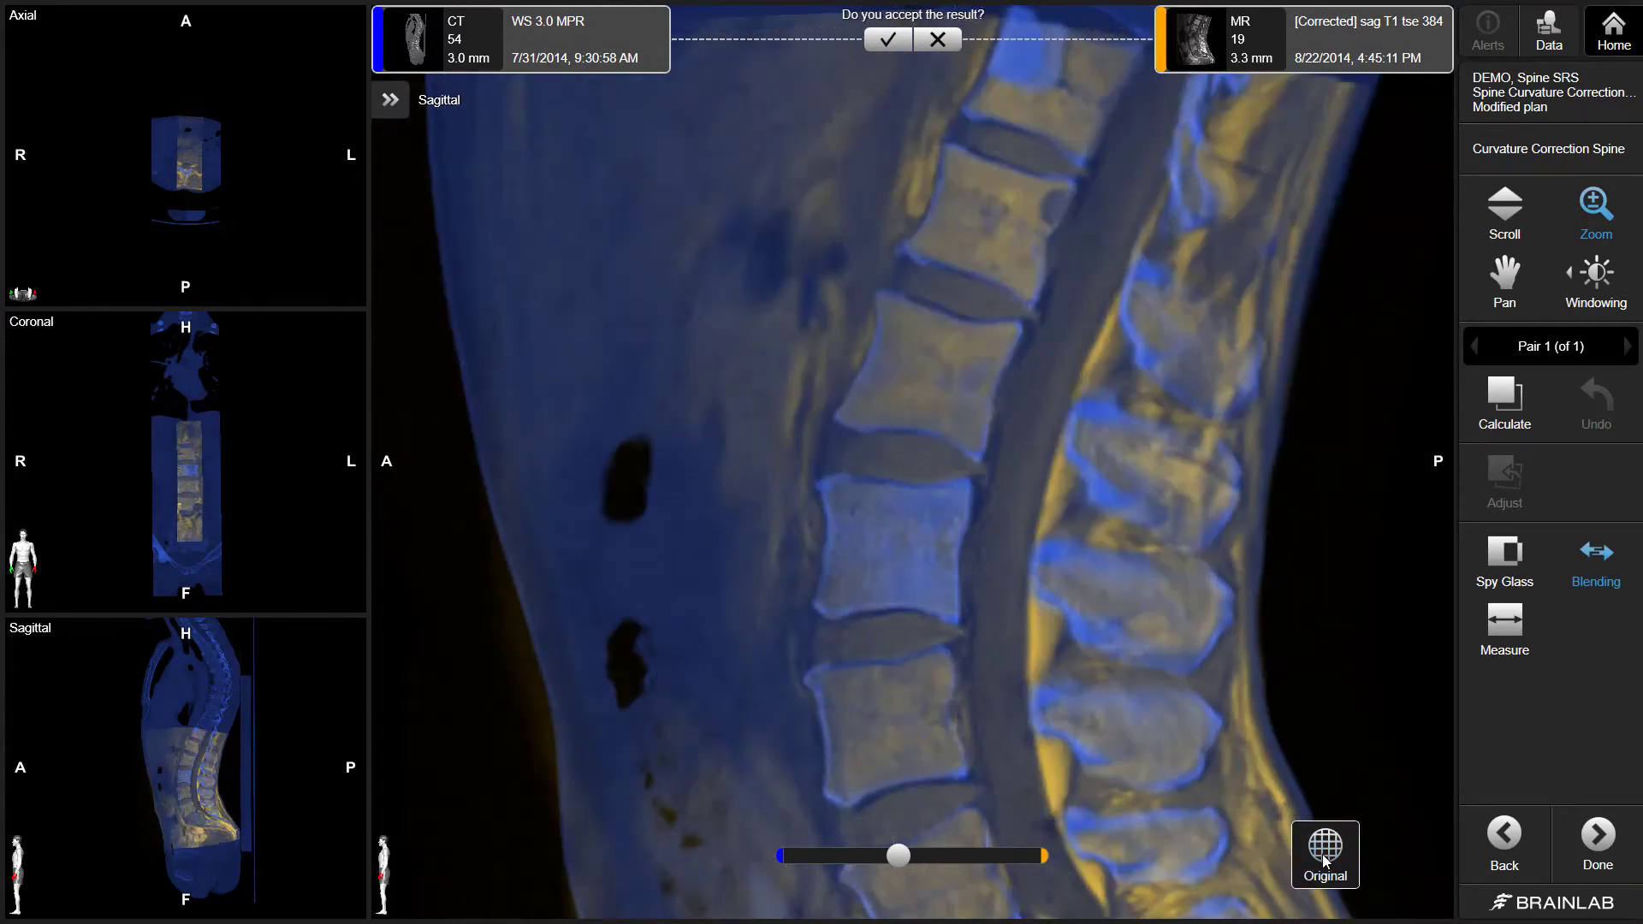
Check upper and lower vertebrae through a CT Spy Glass, blend toward MR, and accept the fusion
{"action": "left_click", "coordinate": [1511, 570]}
{"action": "left_click_drag", "start_coordinate": [959, 652], "coordinate": [1096, 337]}
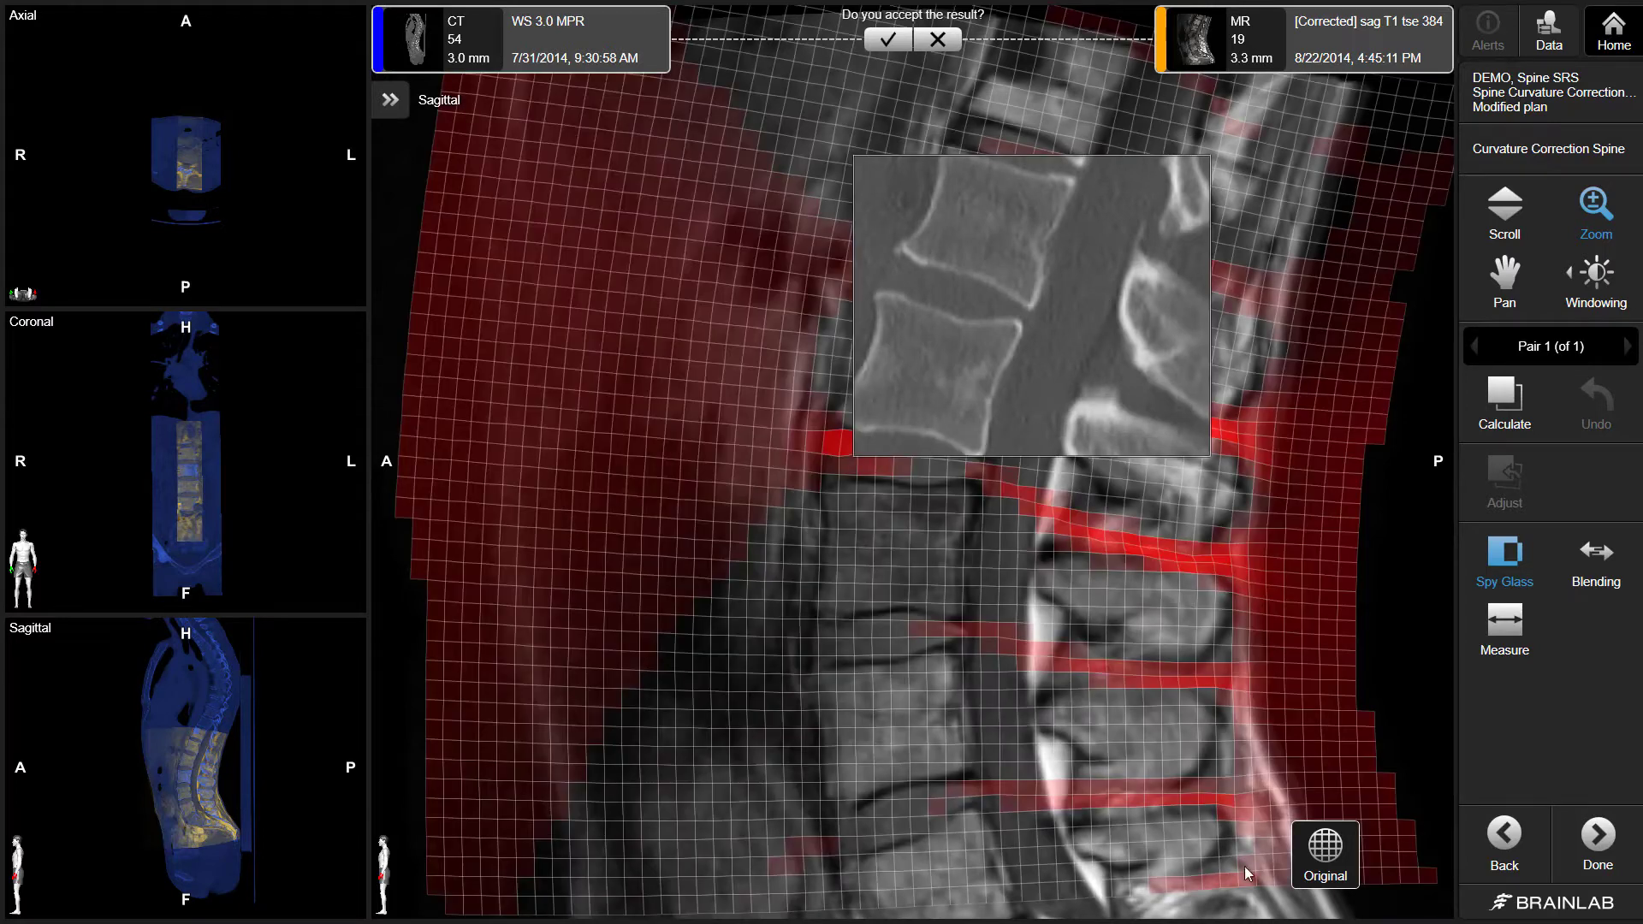
{"action": "left_click", "coordinate": [1324, 862]}
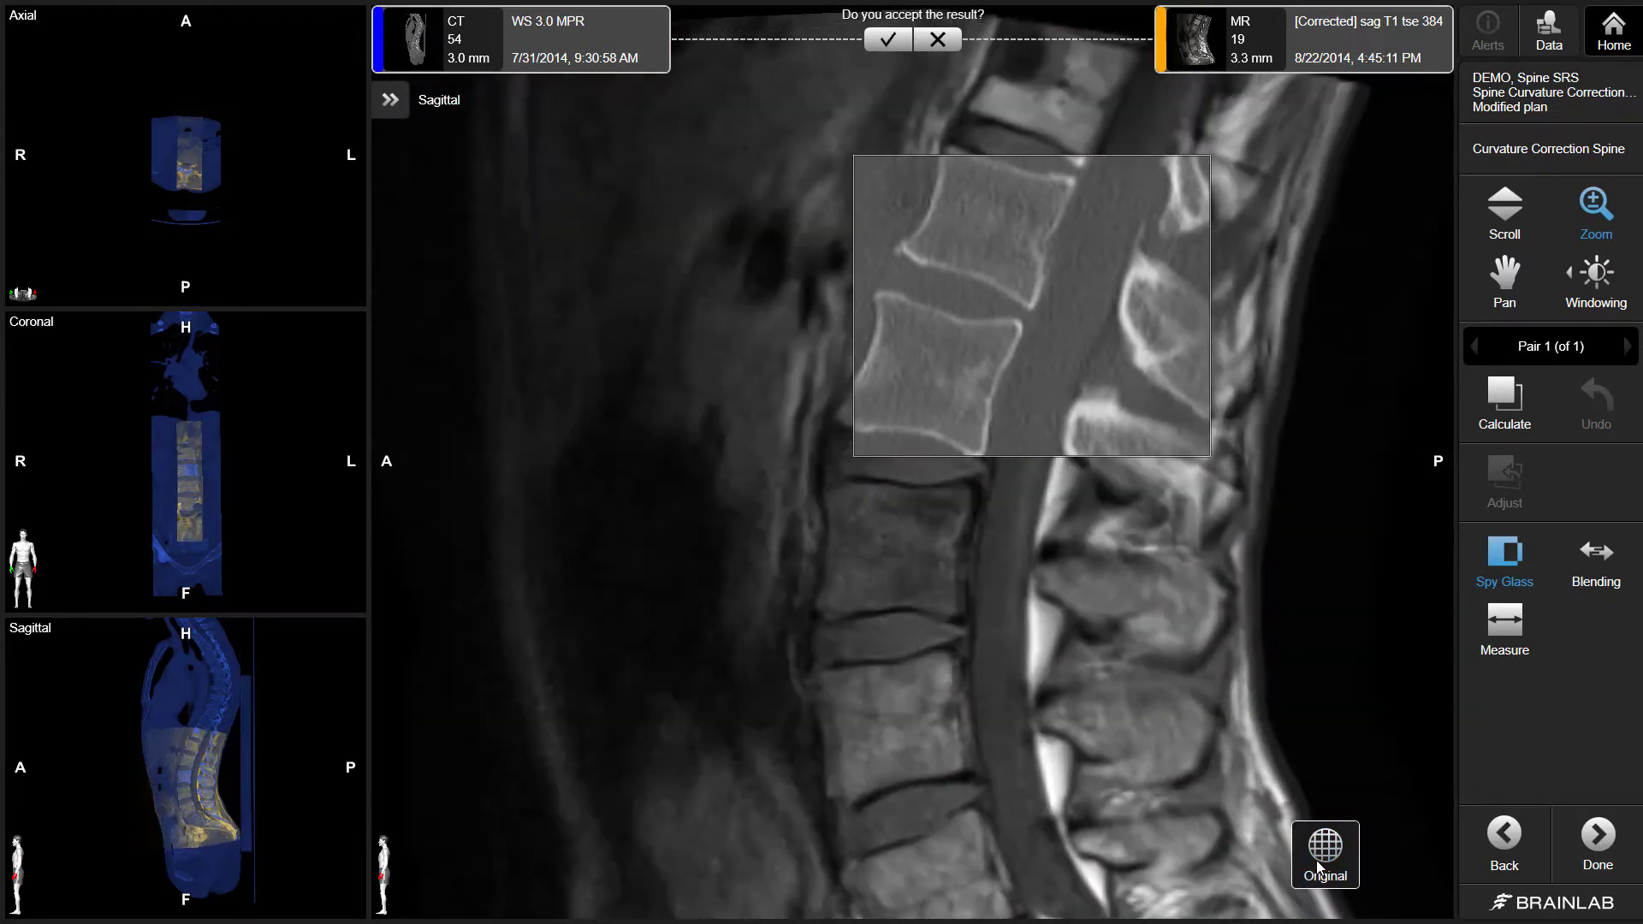
{"action": "left_click_drag", "start_coordinate": [1007, 341], "coordinate": [847, 723]}
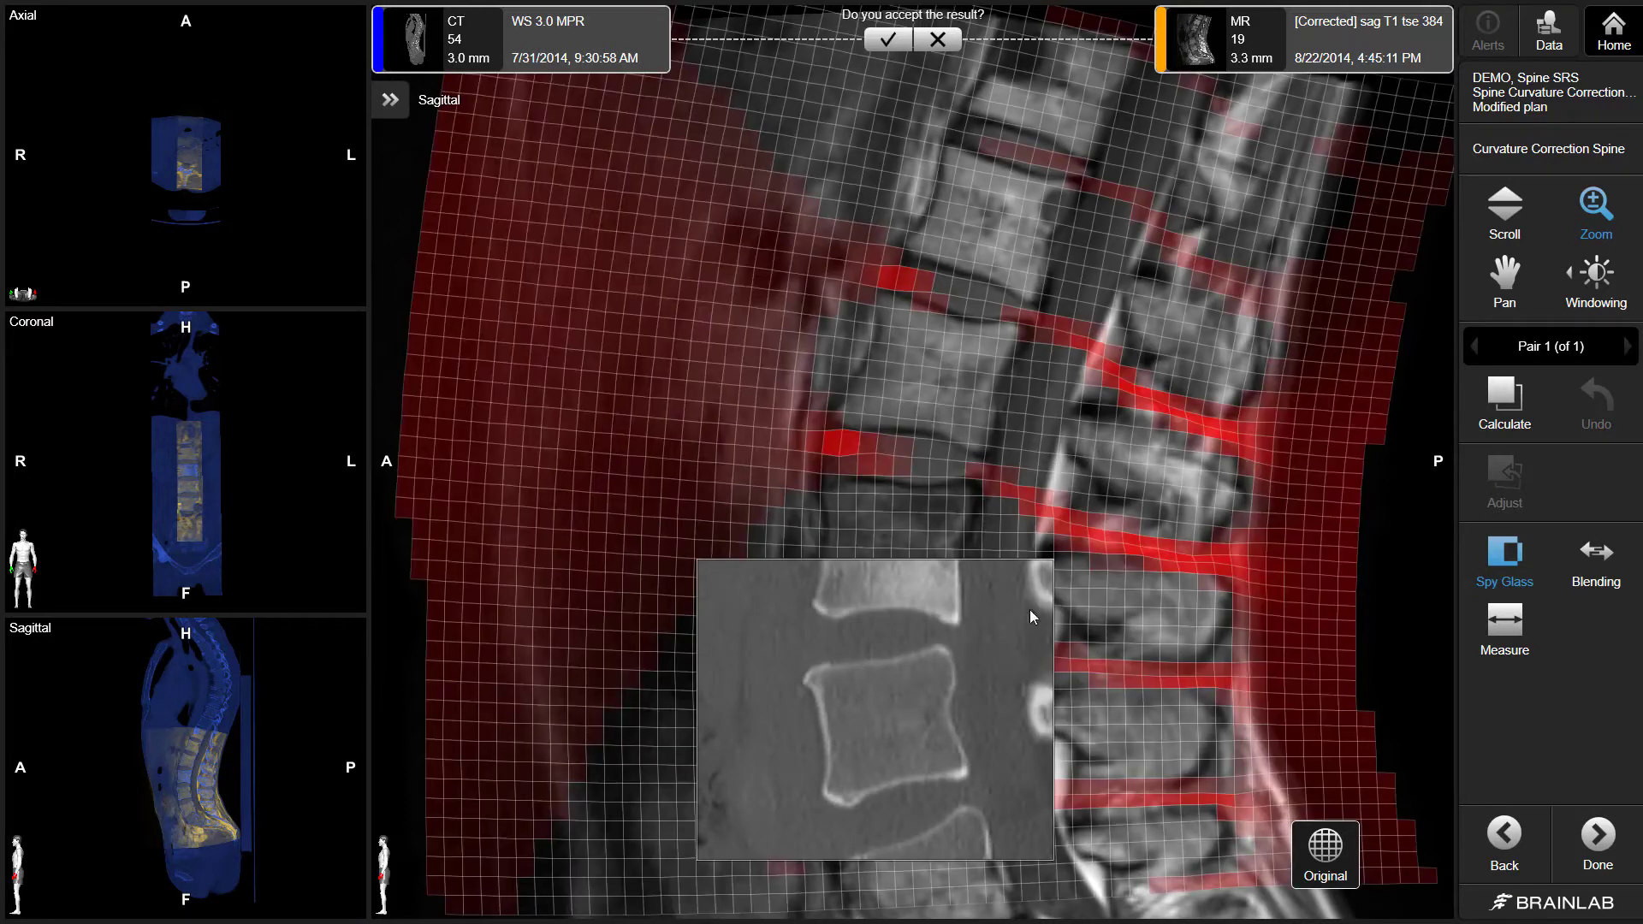
{"action": "left_click", "coordinate": [1599, 565]}
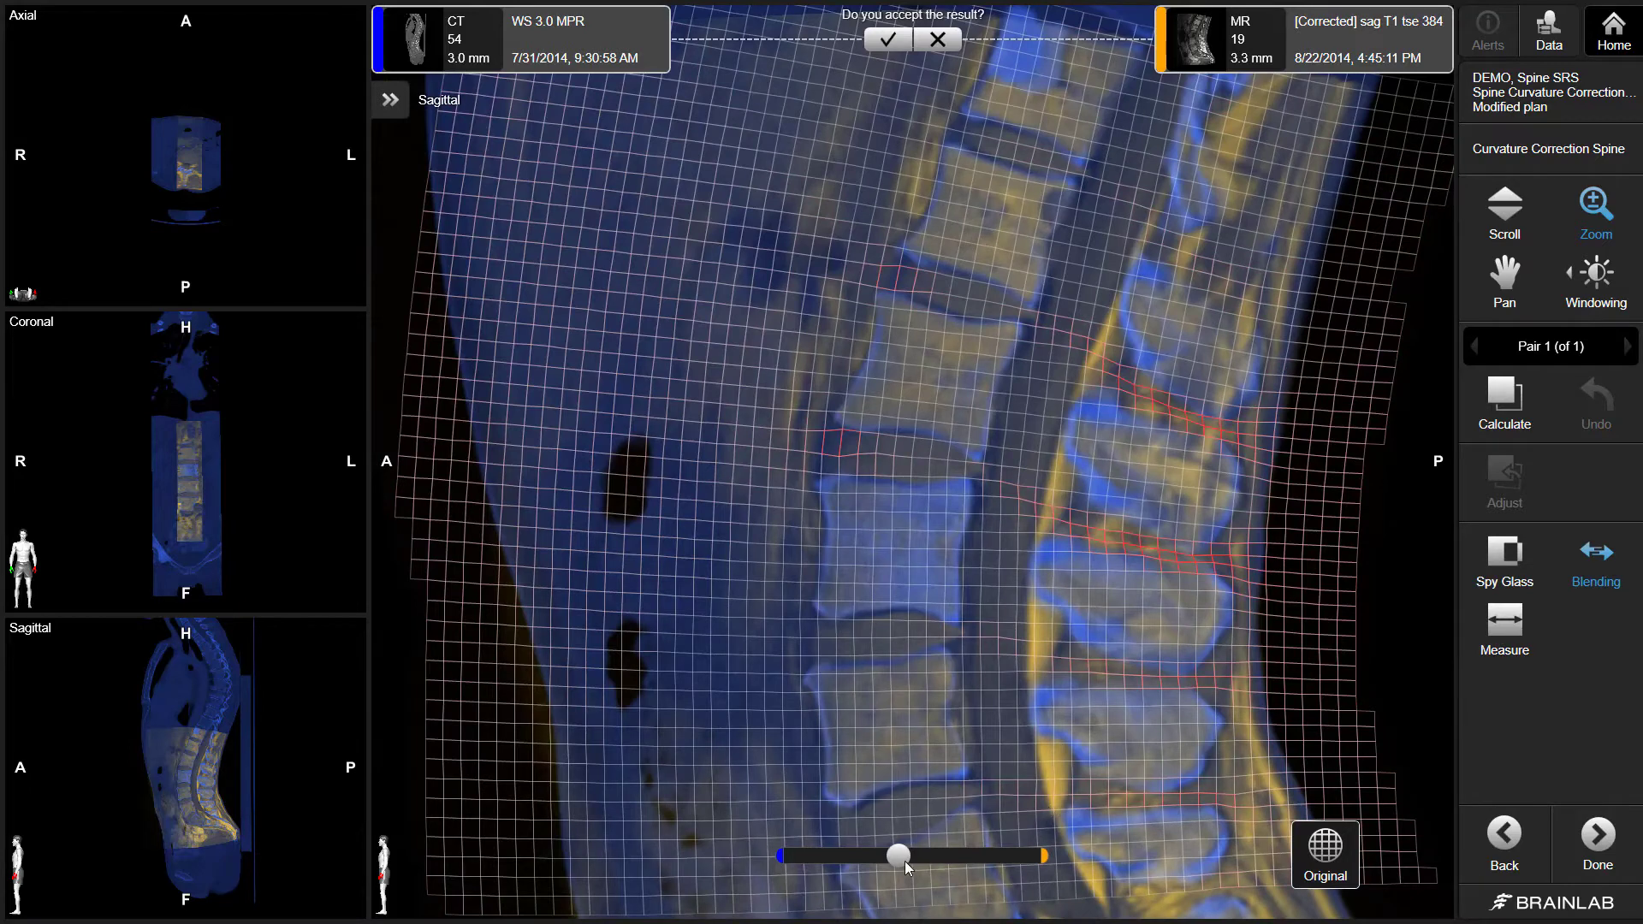
{"action": "mouse_move", "coordinate": [899, 856]}
{"action": "left_mouse_down"}
{"action": "mouse_move", "coordinate": [994, 859]}
{"action": "mouse_move", "coordinate": [858, 861]}
{"action": "mouse_move", "coordinate": [926, 862]}
{"action": "left_mouse_up"}
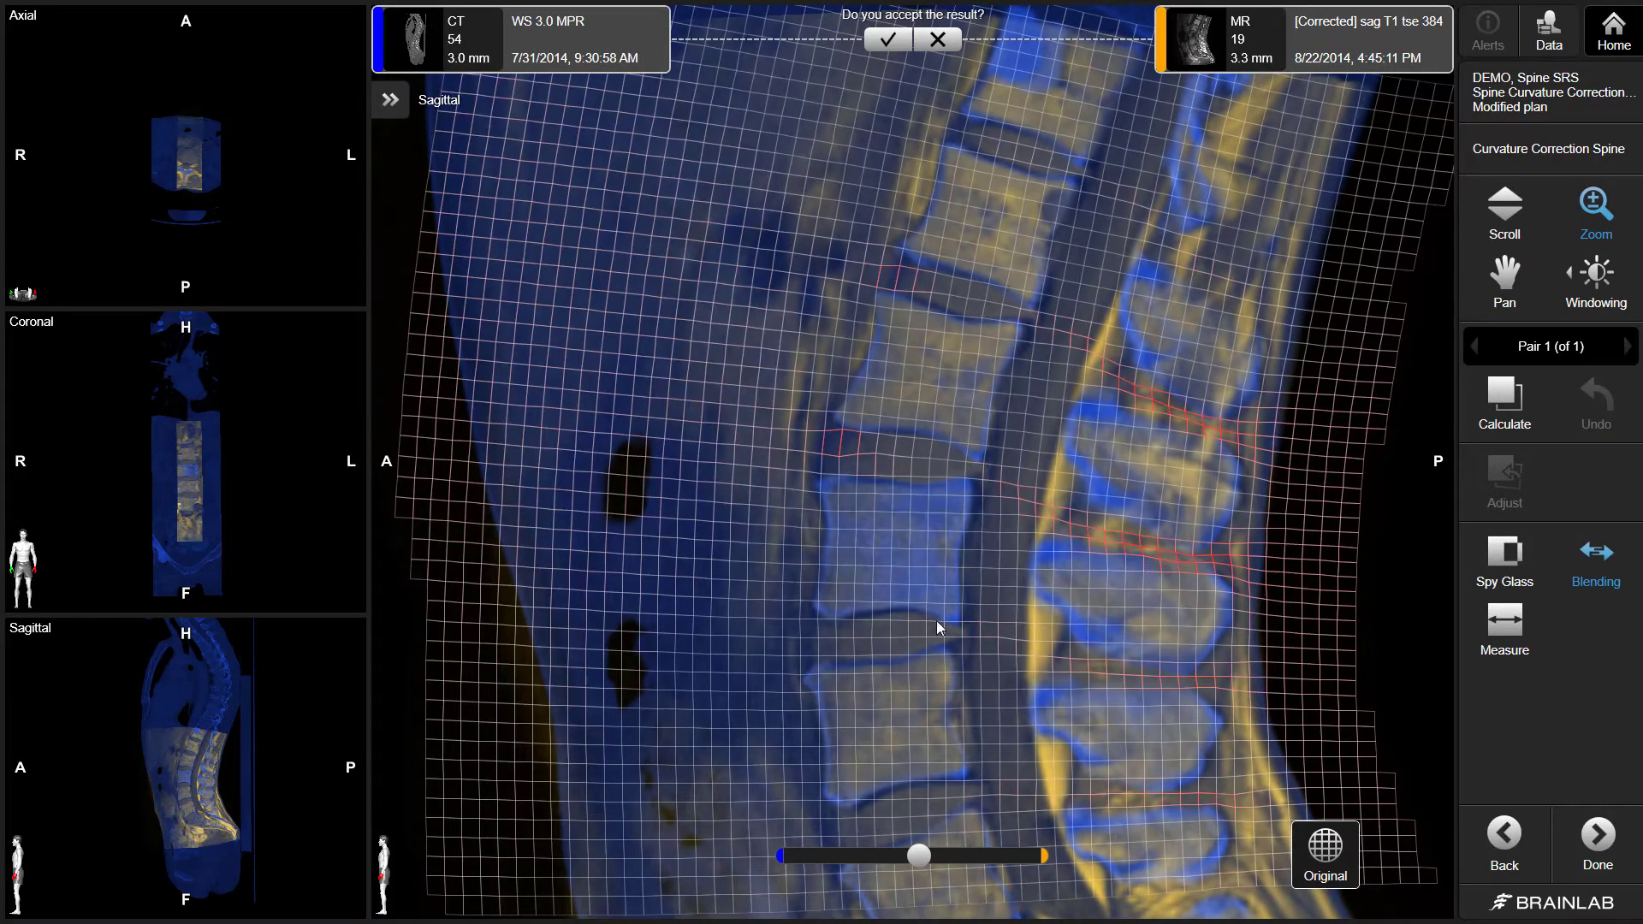
{"action": "left_click", "coordinate": [894, 48]}
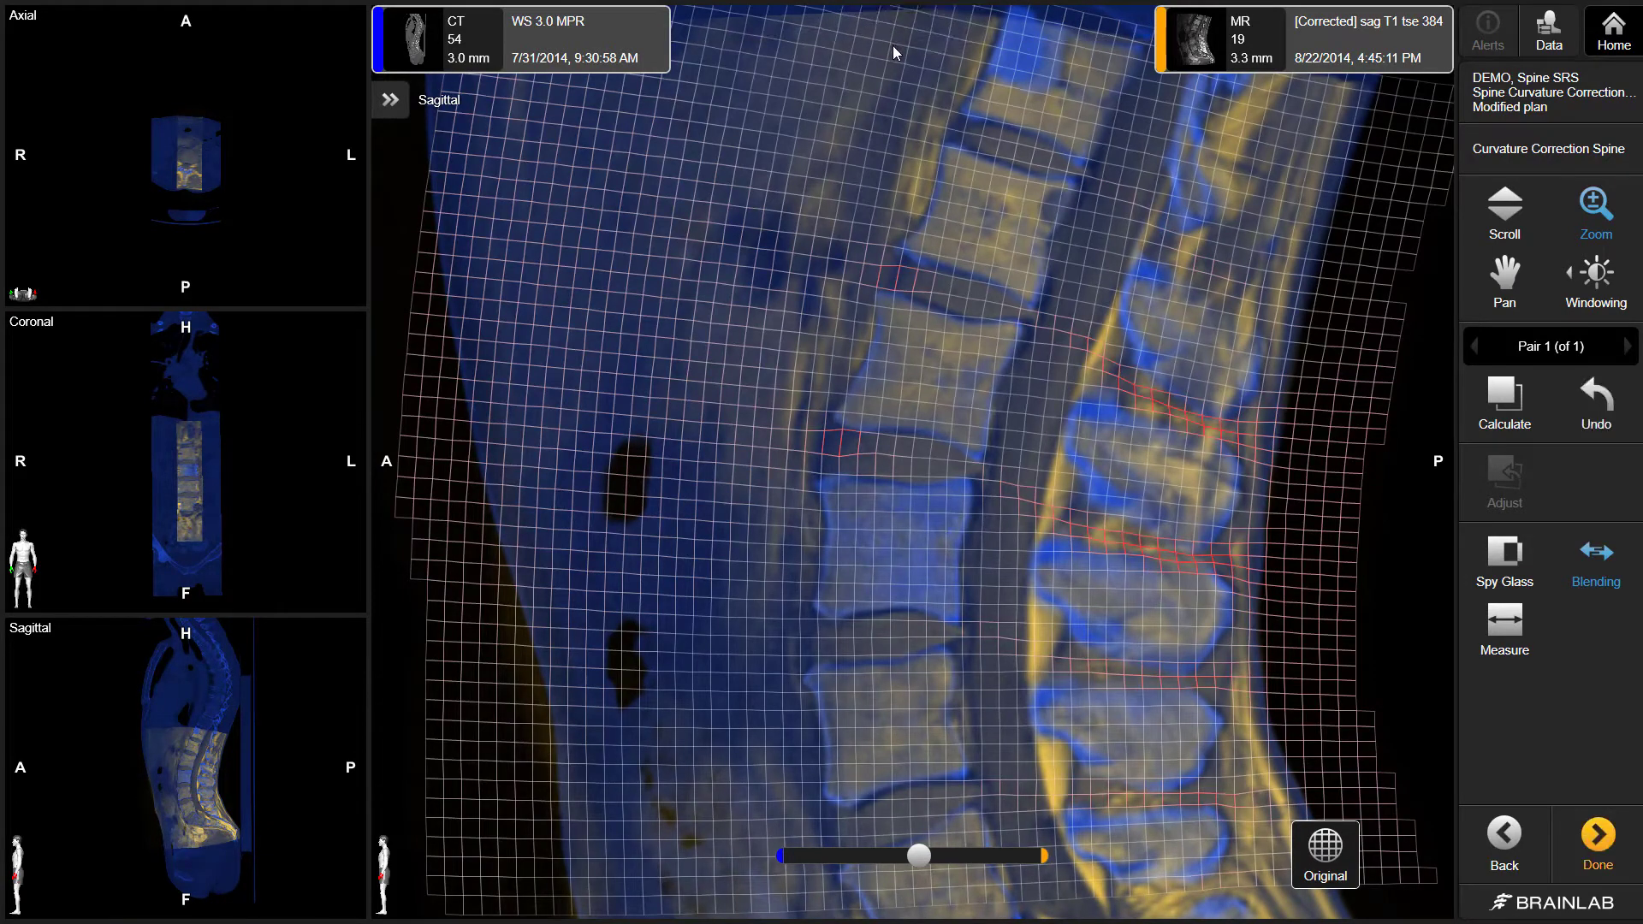
Finish the correction, open SmartBrush, and centre the slices on the vertebral body lesion with Brush active
{"action": "left_click", "coordinate": [1607, 843]}
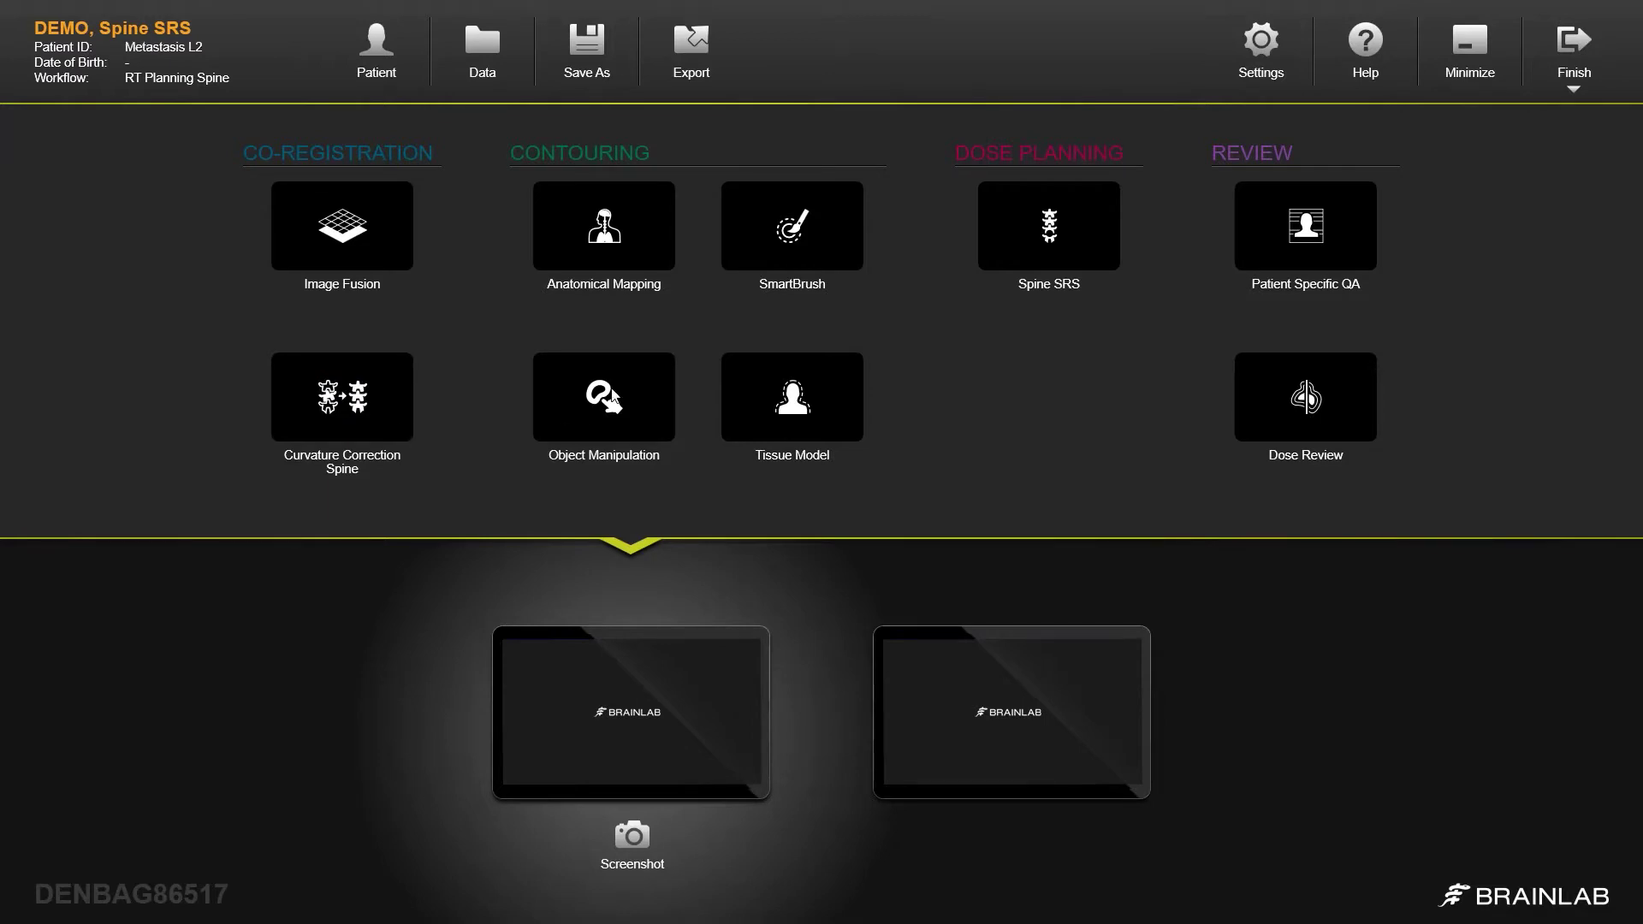
{"action": "left_click", "coordinate": [784, 237]}
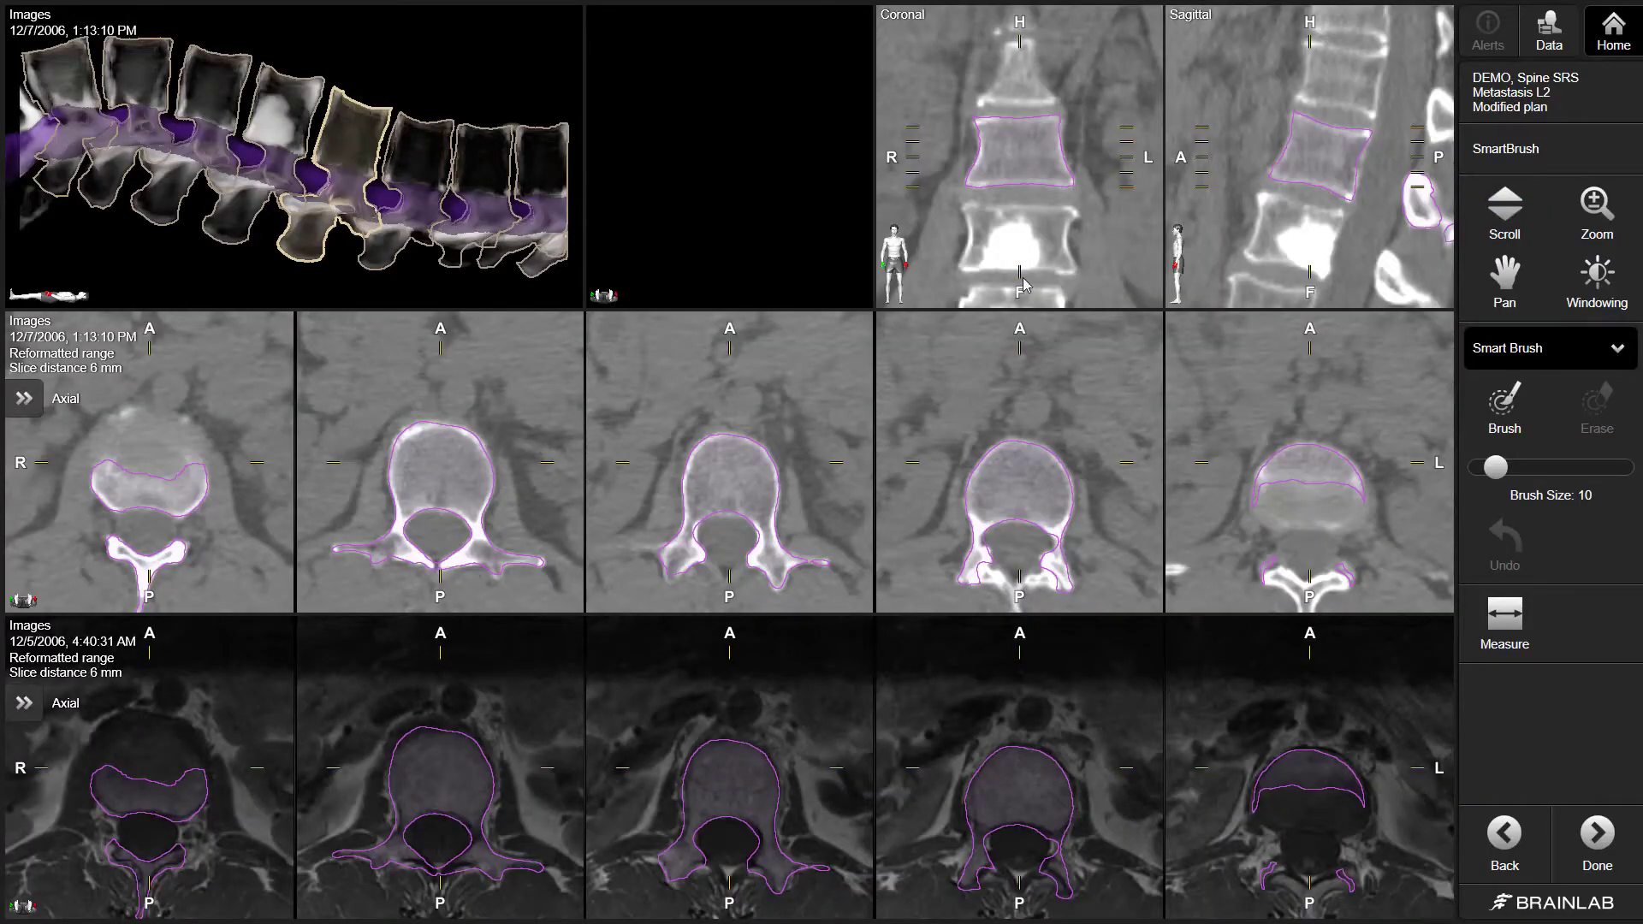
{"action": "left_click", "coordinate": [276, 125]}
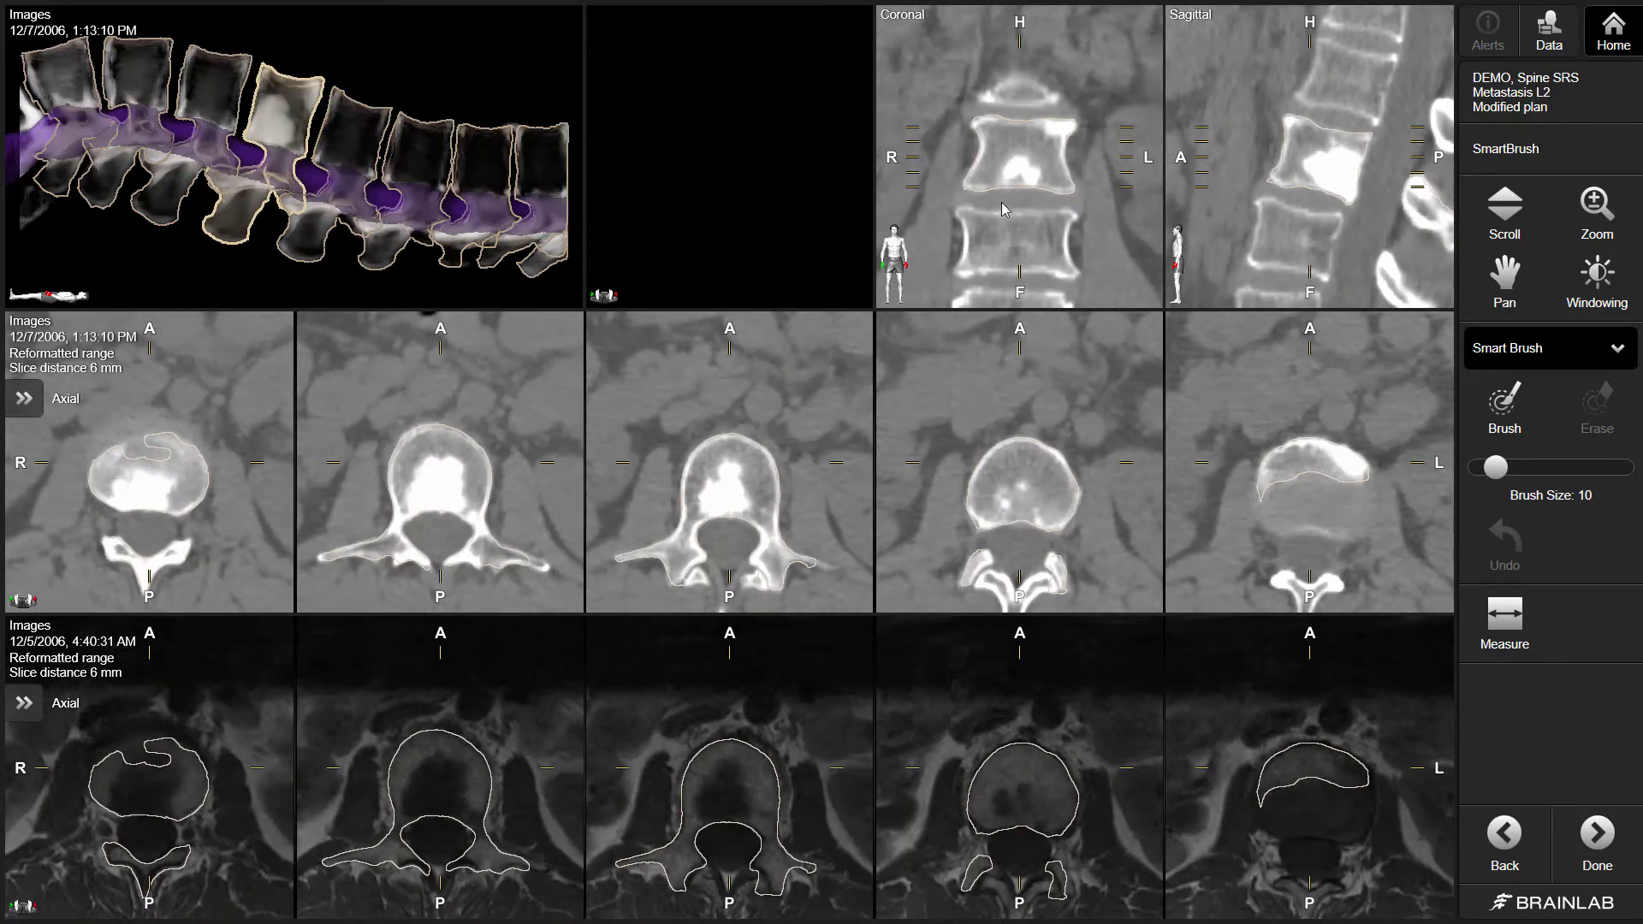
{"action": "left_click", "coordinate": [1031, 202]}
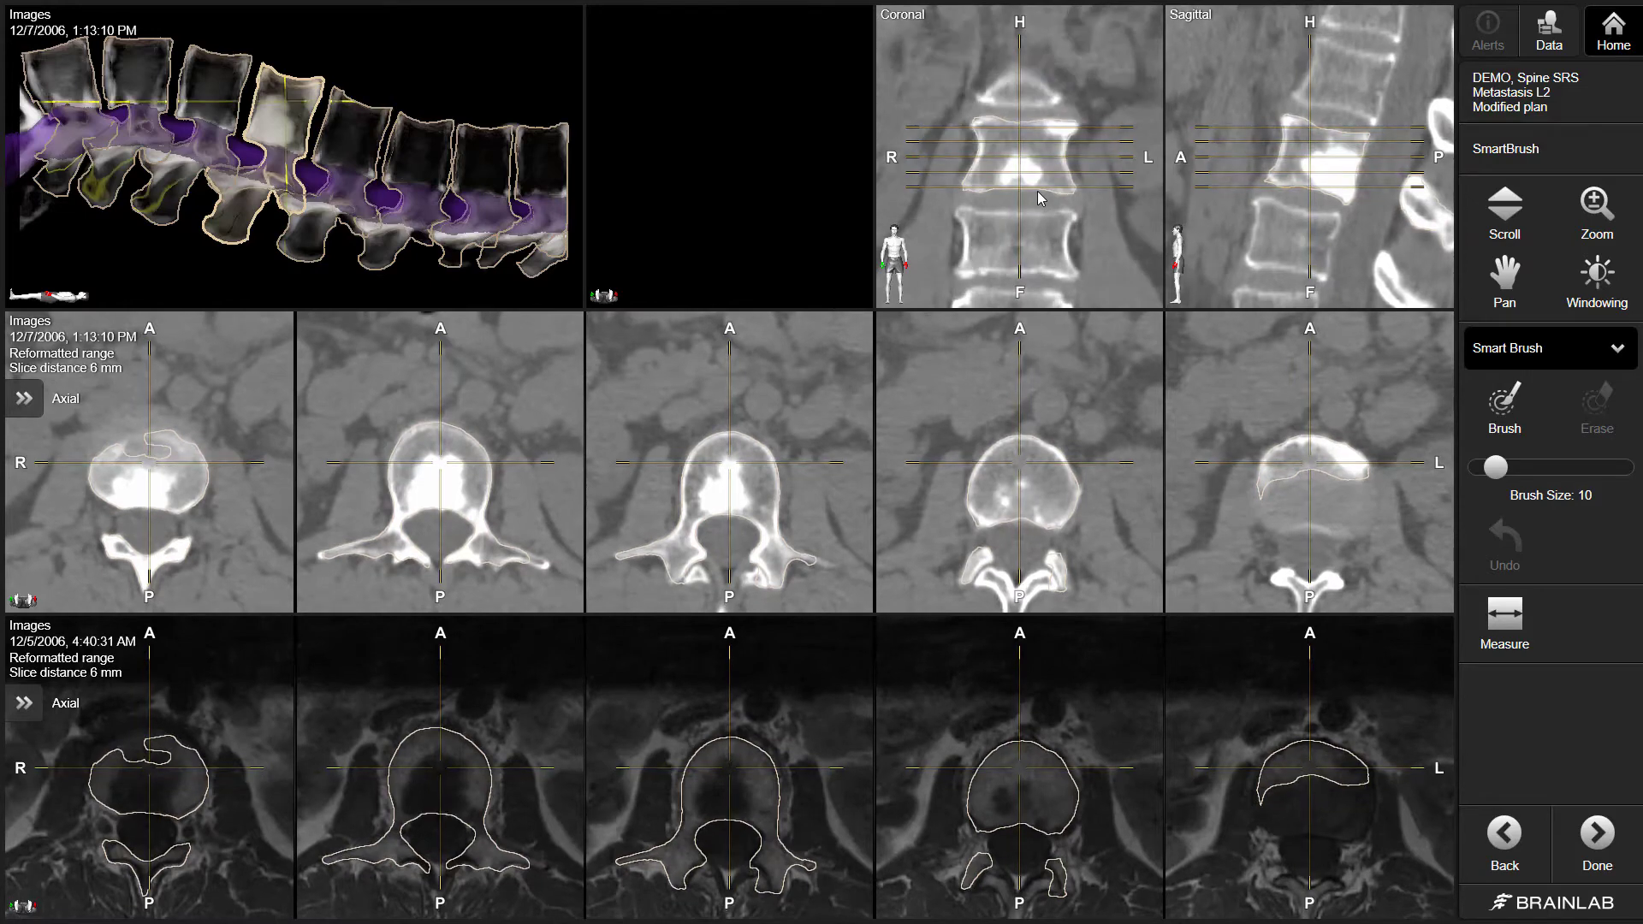
{"action": "left_click", "coordinate": [1507, 415]}
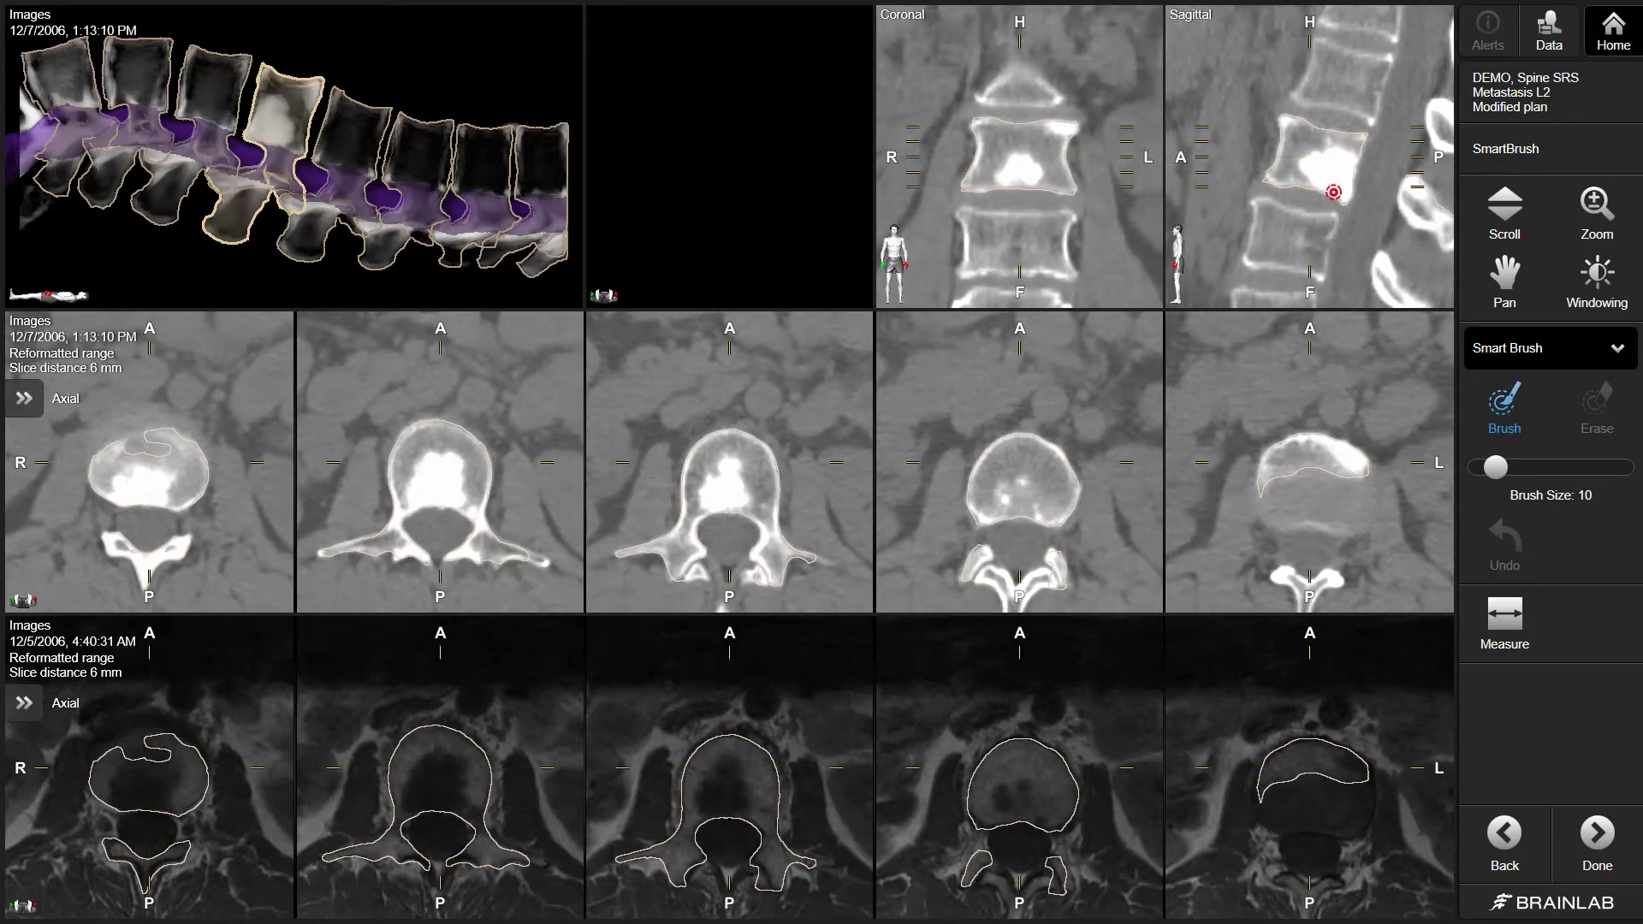
Paint the lesion on sagittal and axial slices into a 5.09 cm³ Gross Tumor, checked in 3D
{"action": "mouse_move", "coordinate": [1317, 166]}
{"action": "left_mouse_down"}
{"action": "mouse_move", "coordinate": [1338, 162]}
{"action": "mouse_move", "coordinate": [1340, 188]}
{"action": "left_mouse_up"}
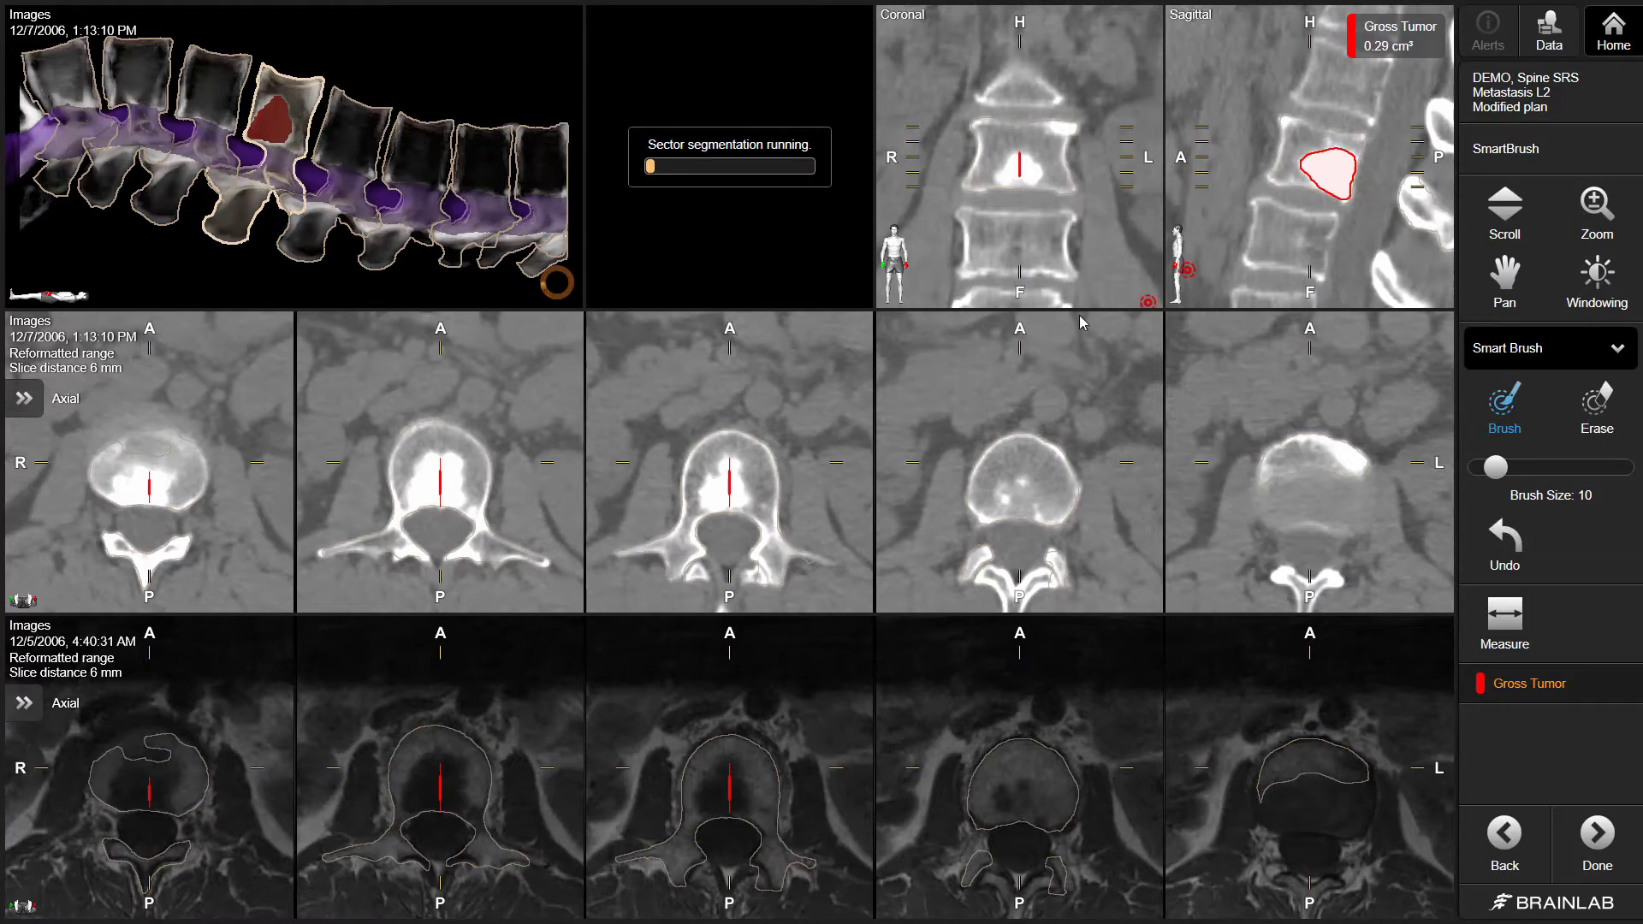
{"action": "mouse_move", "coordinate": [728, 489]}
{"action": "left_mouse_down"}
{"action": "mouse_move", "coordinate": [734, 478]}
{"action": "mouse_move", "coordinate": [717, 489]}
{"action": "mouse_move", "coordinate": [736, 497]}
{"action": "left_mouse_up"}
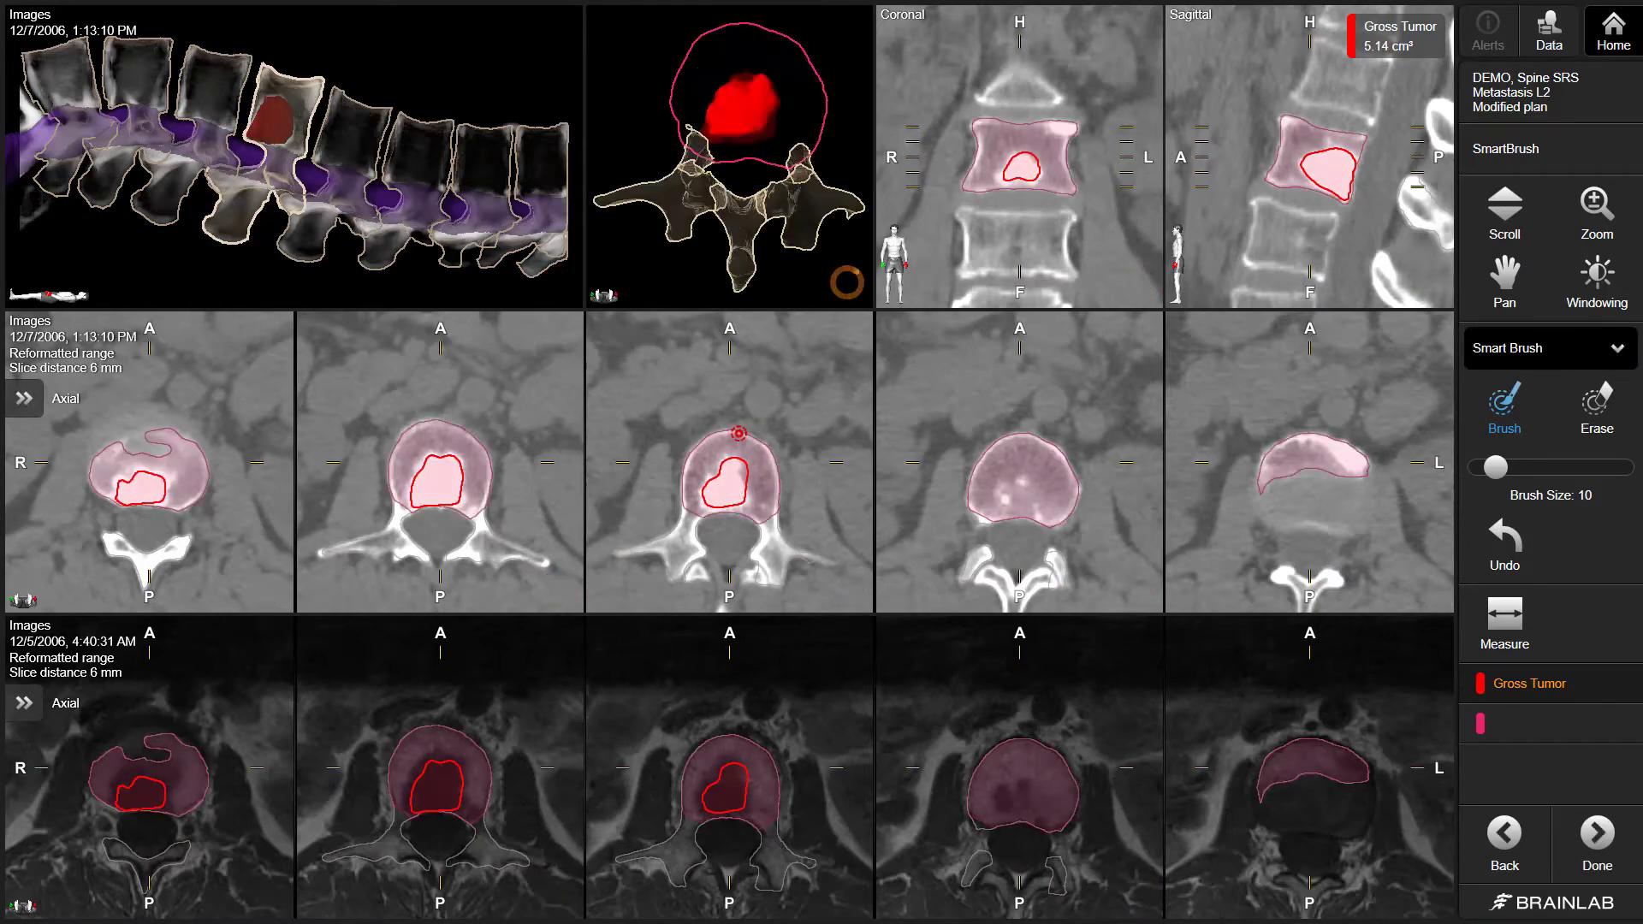
{"action": "key", "text": "e"}
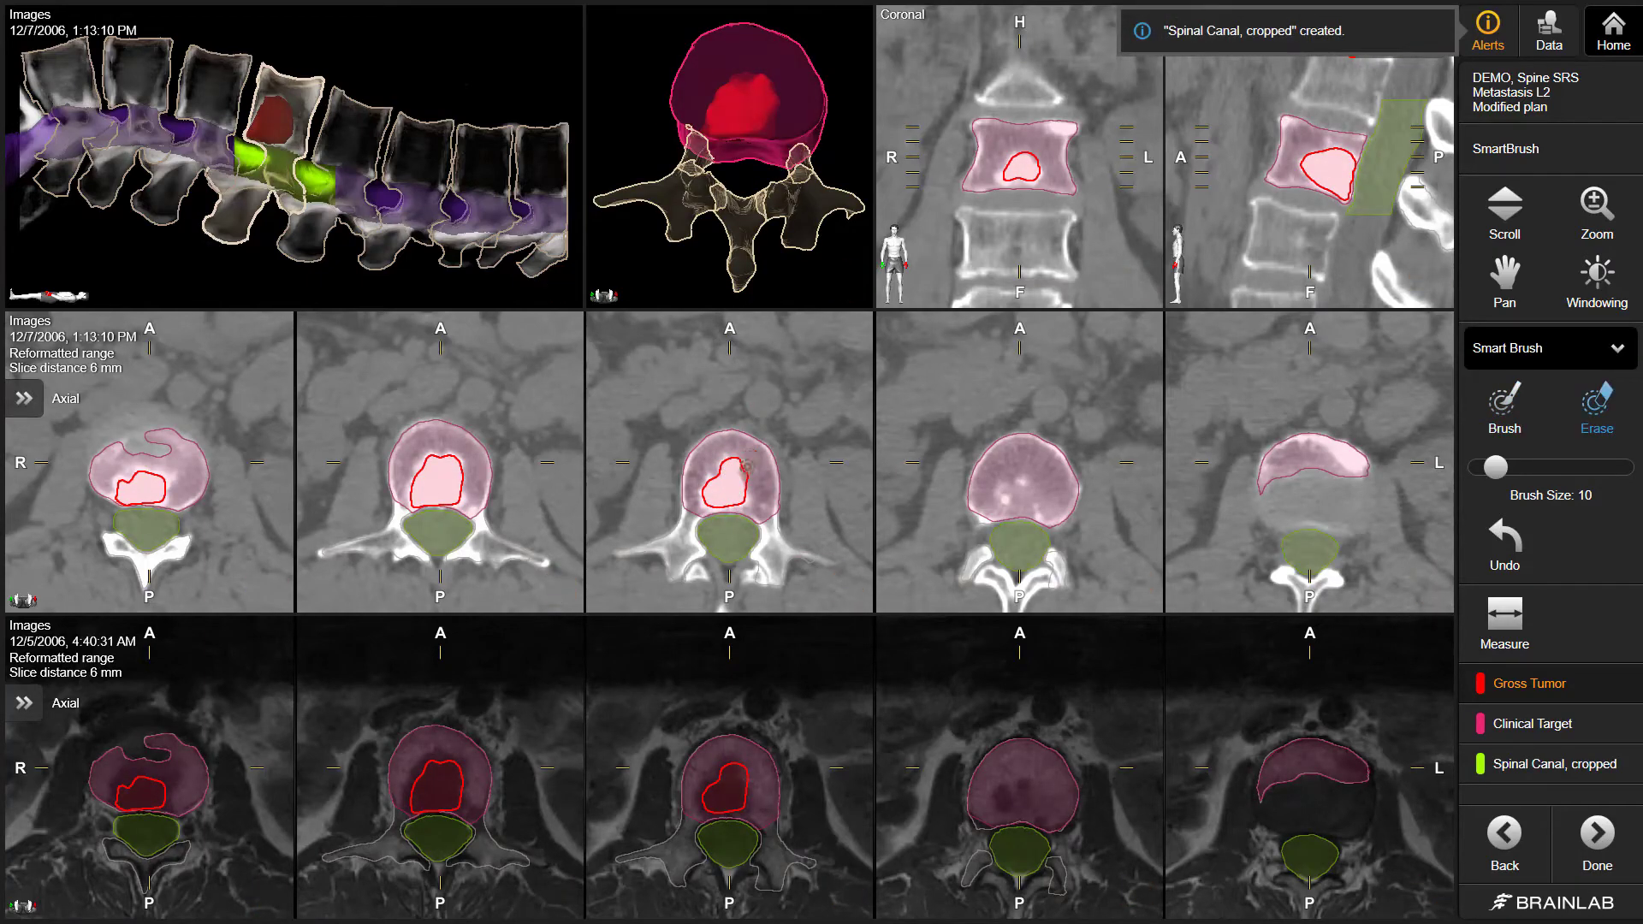
{"action": "key", "text": "b"}
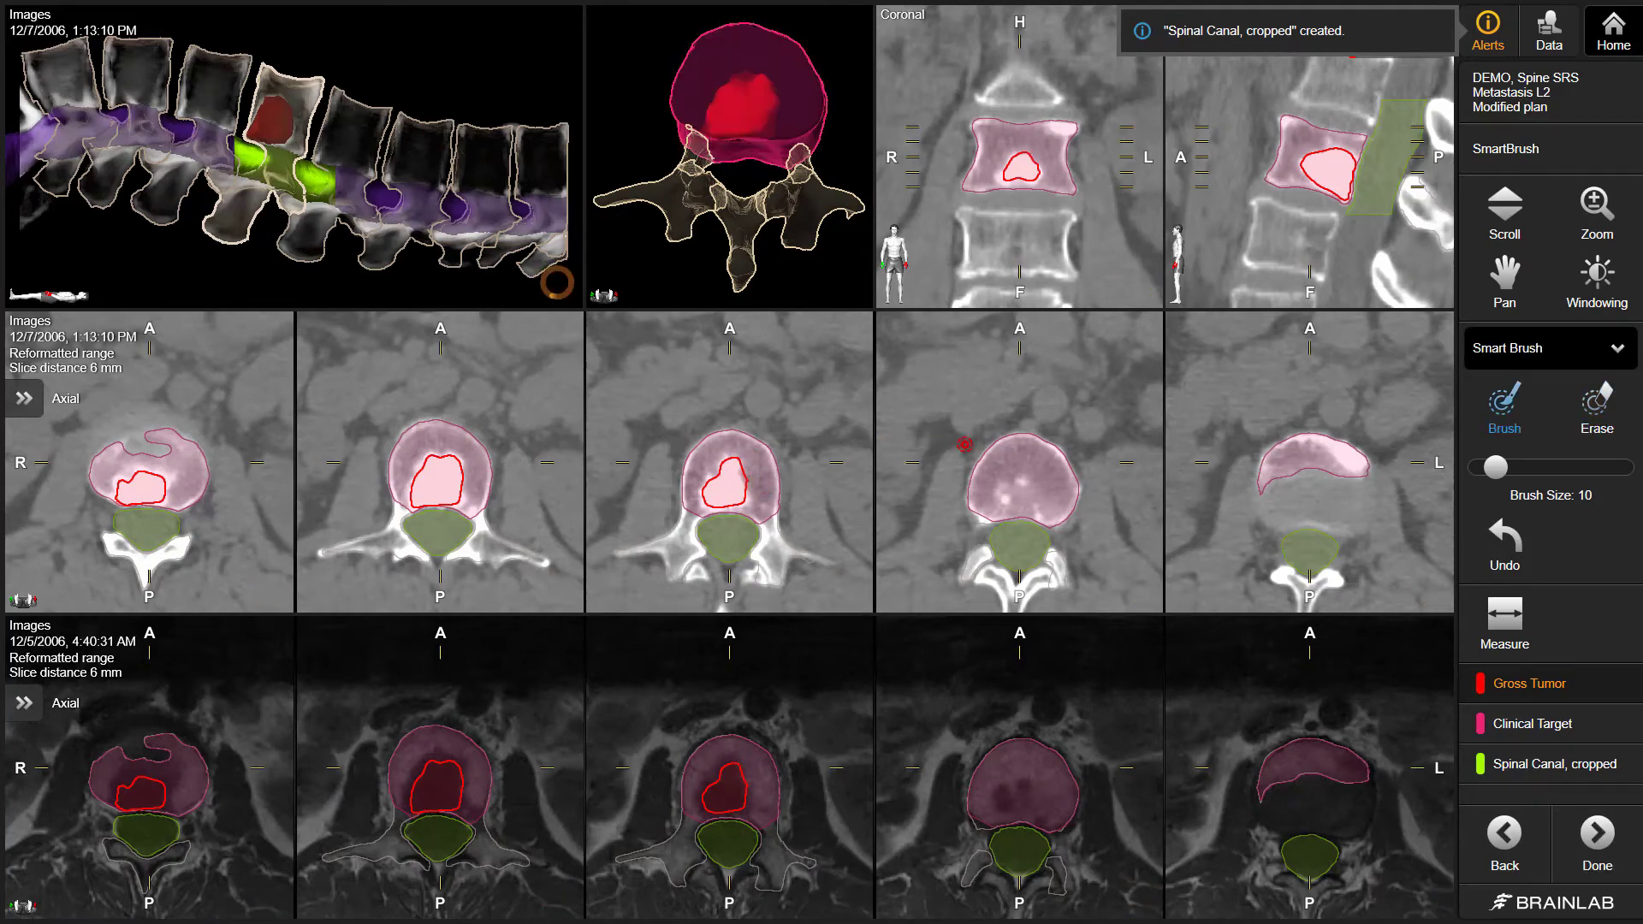
{"action": "left_click_drag", "start_coordinate": [853, 257], "coordinate": [869, 267]}
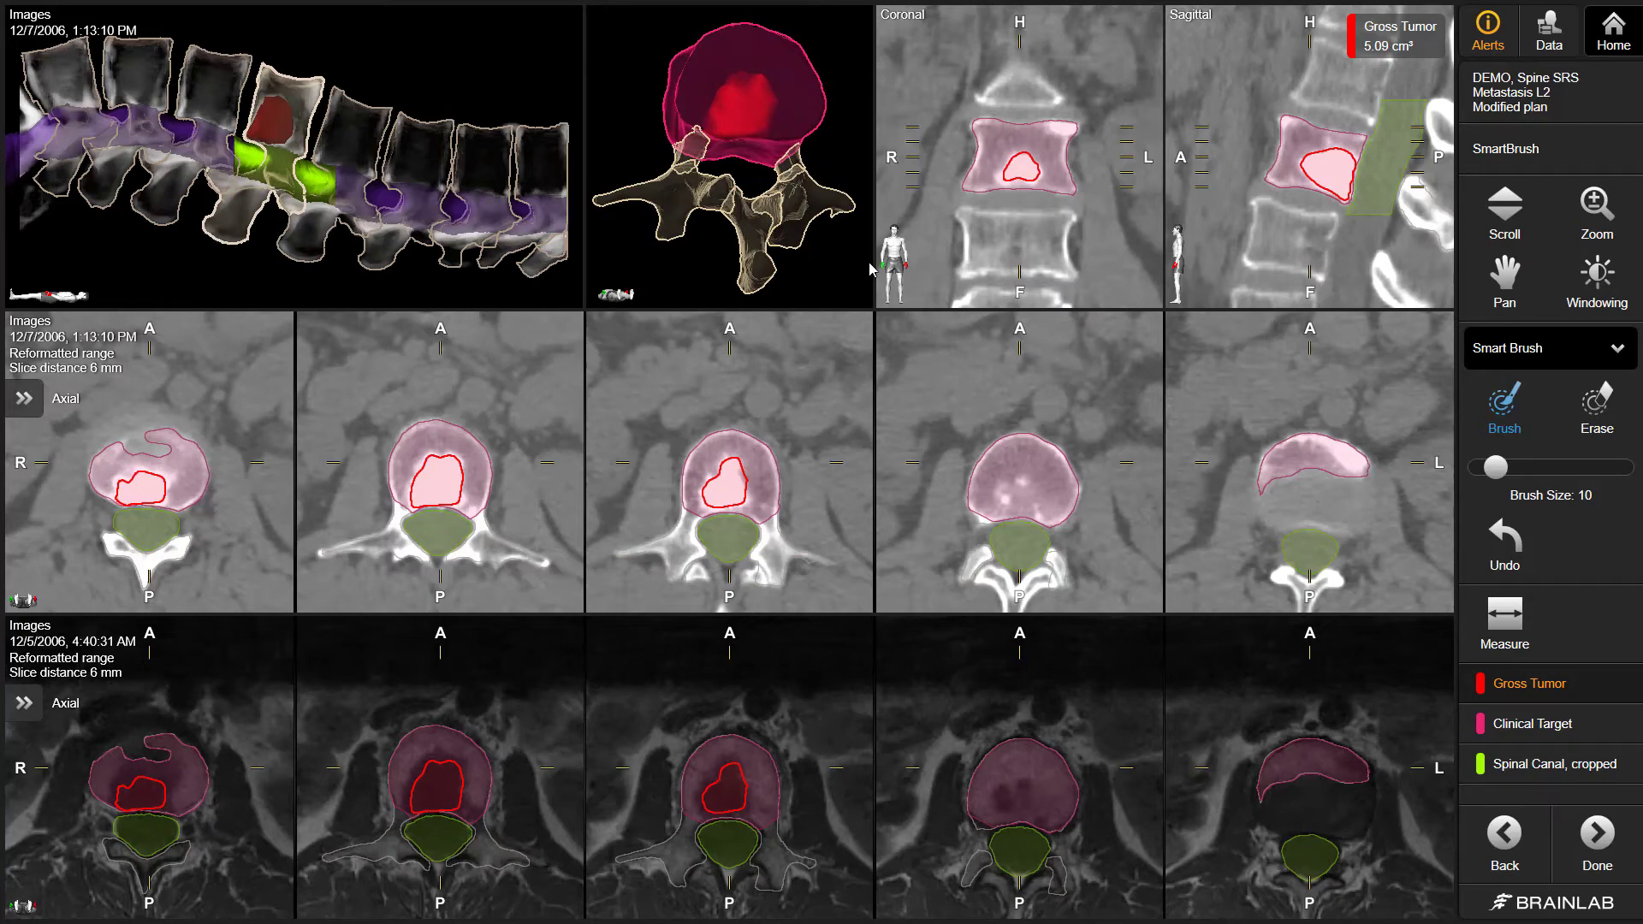
Review the Clinical Target and cropped Spinal Canal objects, then rotate the 3D vertebra frontally
{"action": "left_click", "coordinate": [1532, 724]}
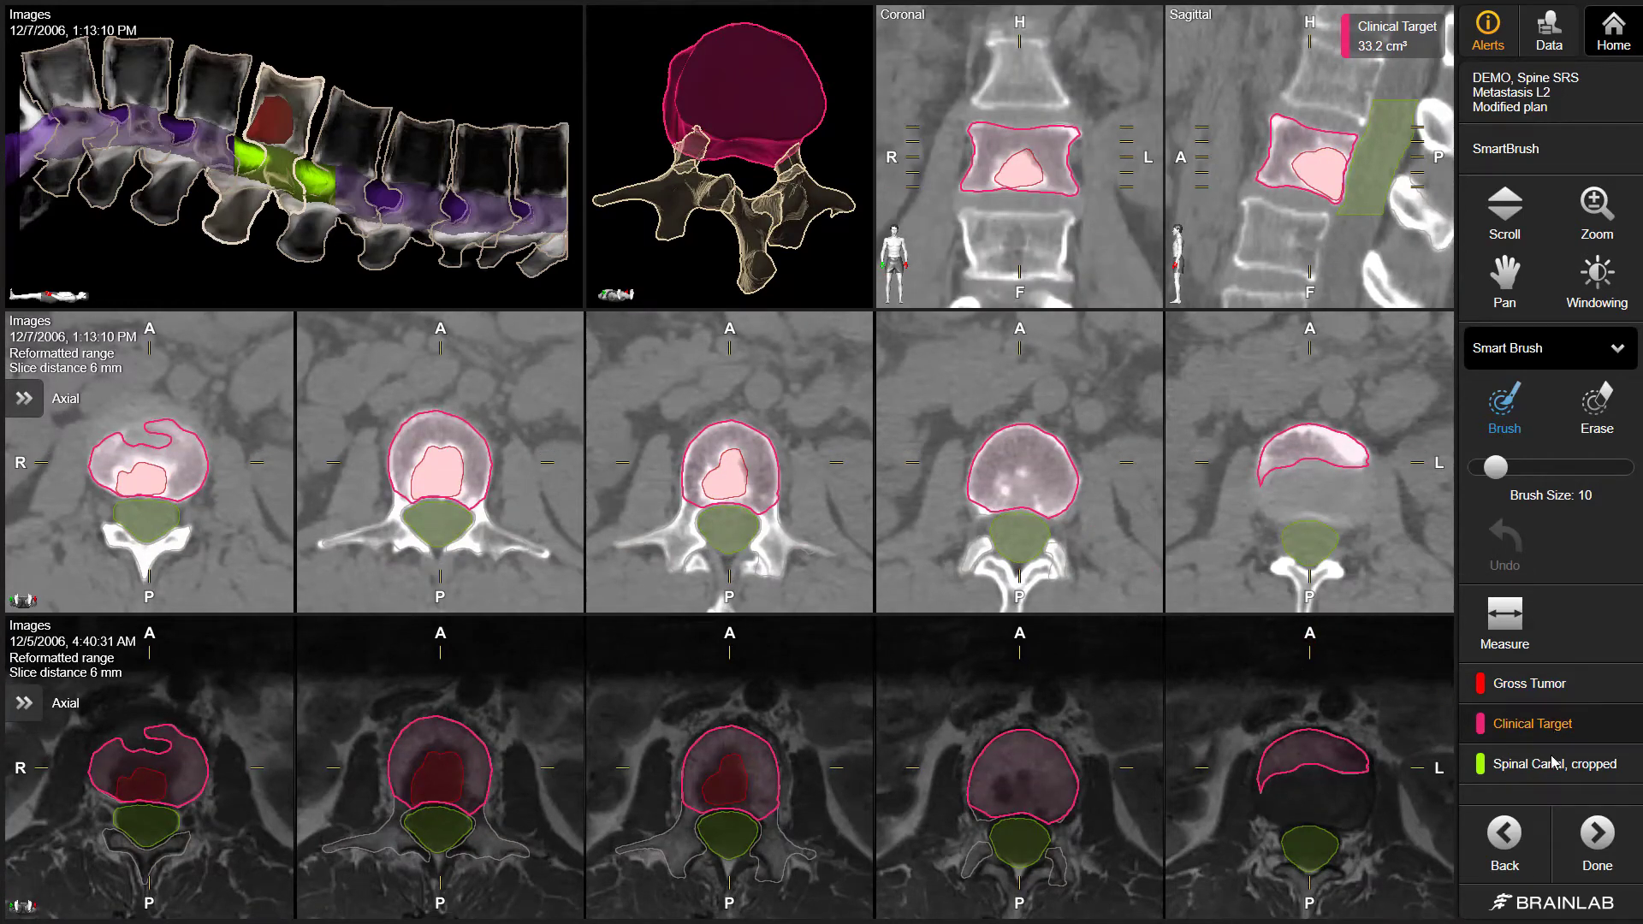
{"action": "left_click", "coordinate": [1553, 771]}
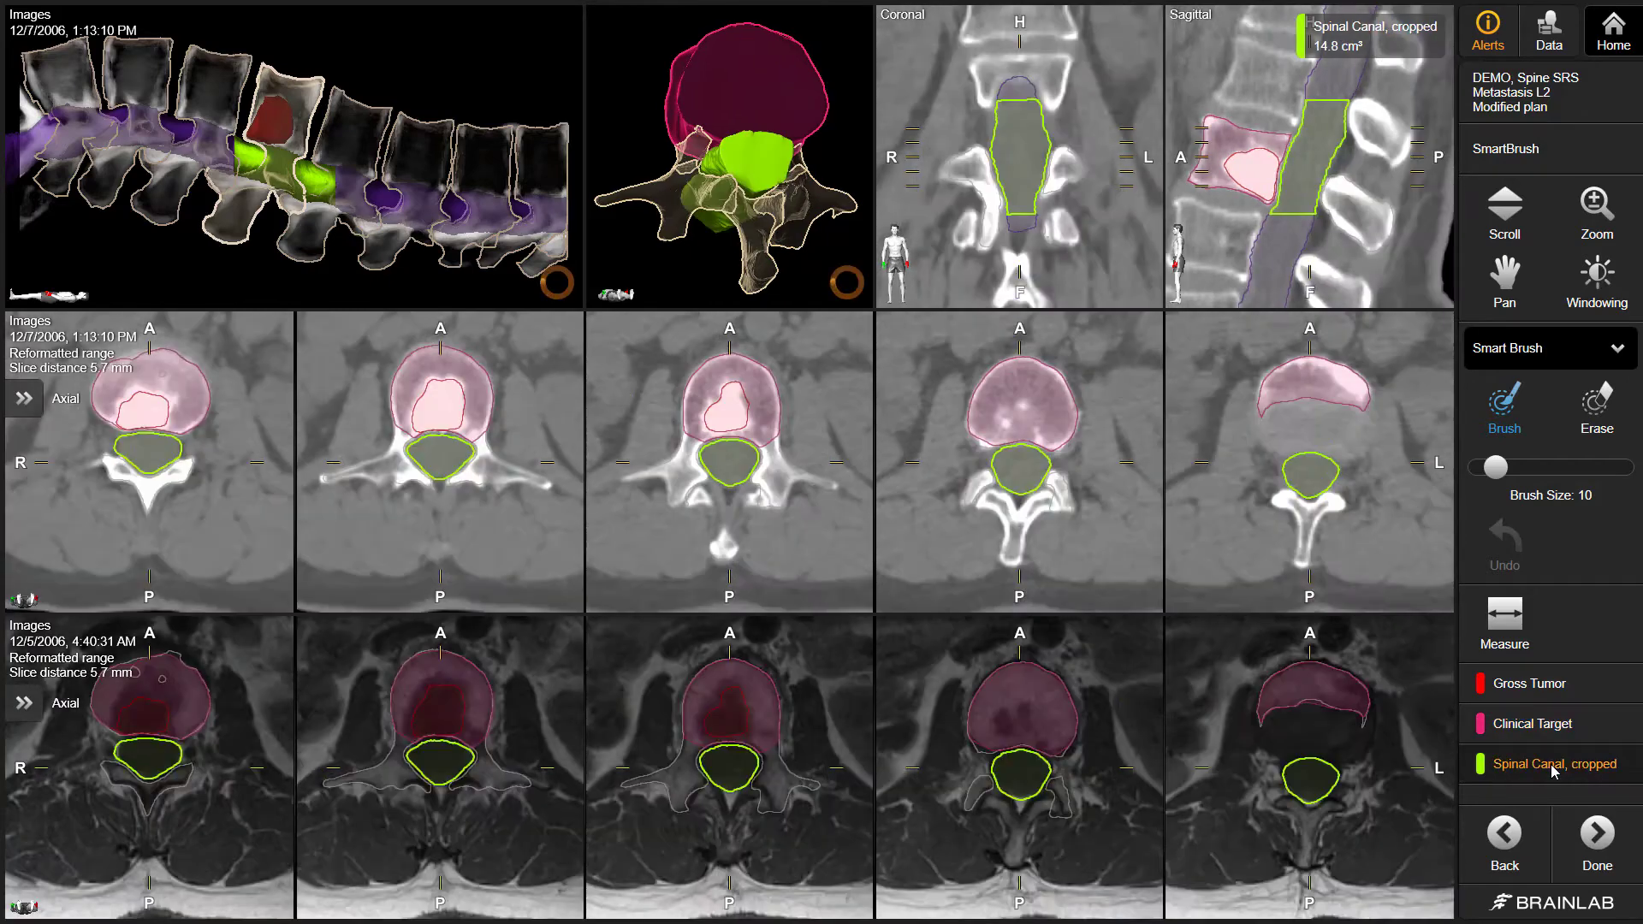
{"action": "left_click", "coordinate": [1551, 699]}
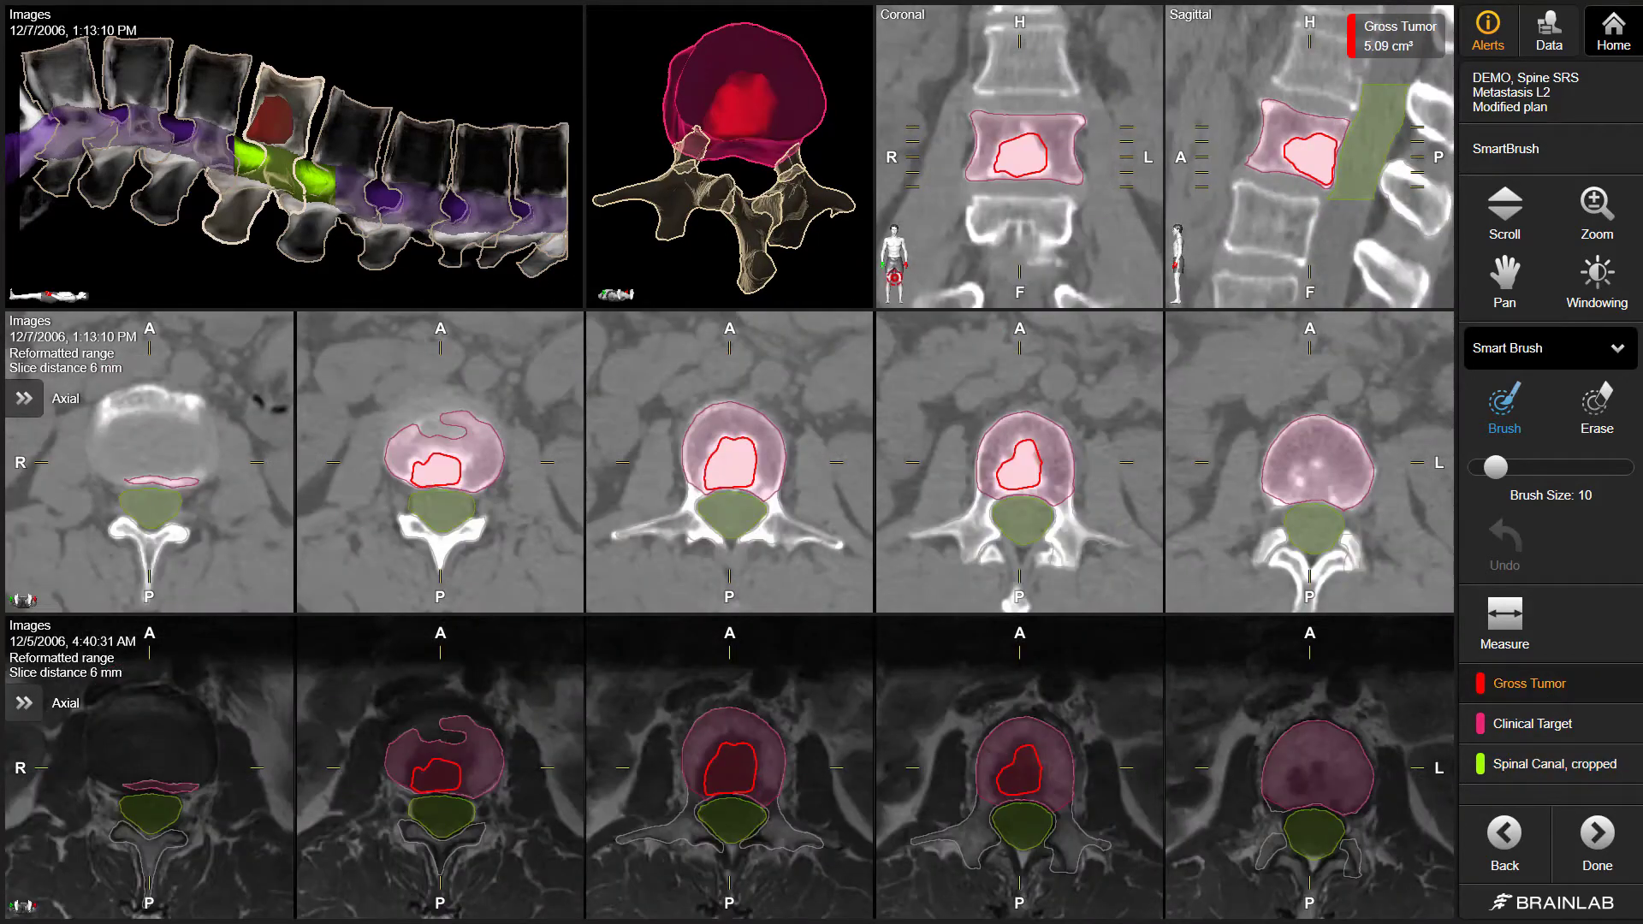
{"action": "left_click_drag", "start_coordinate": [858, 279], "coordinate": [839, 278]}
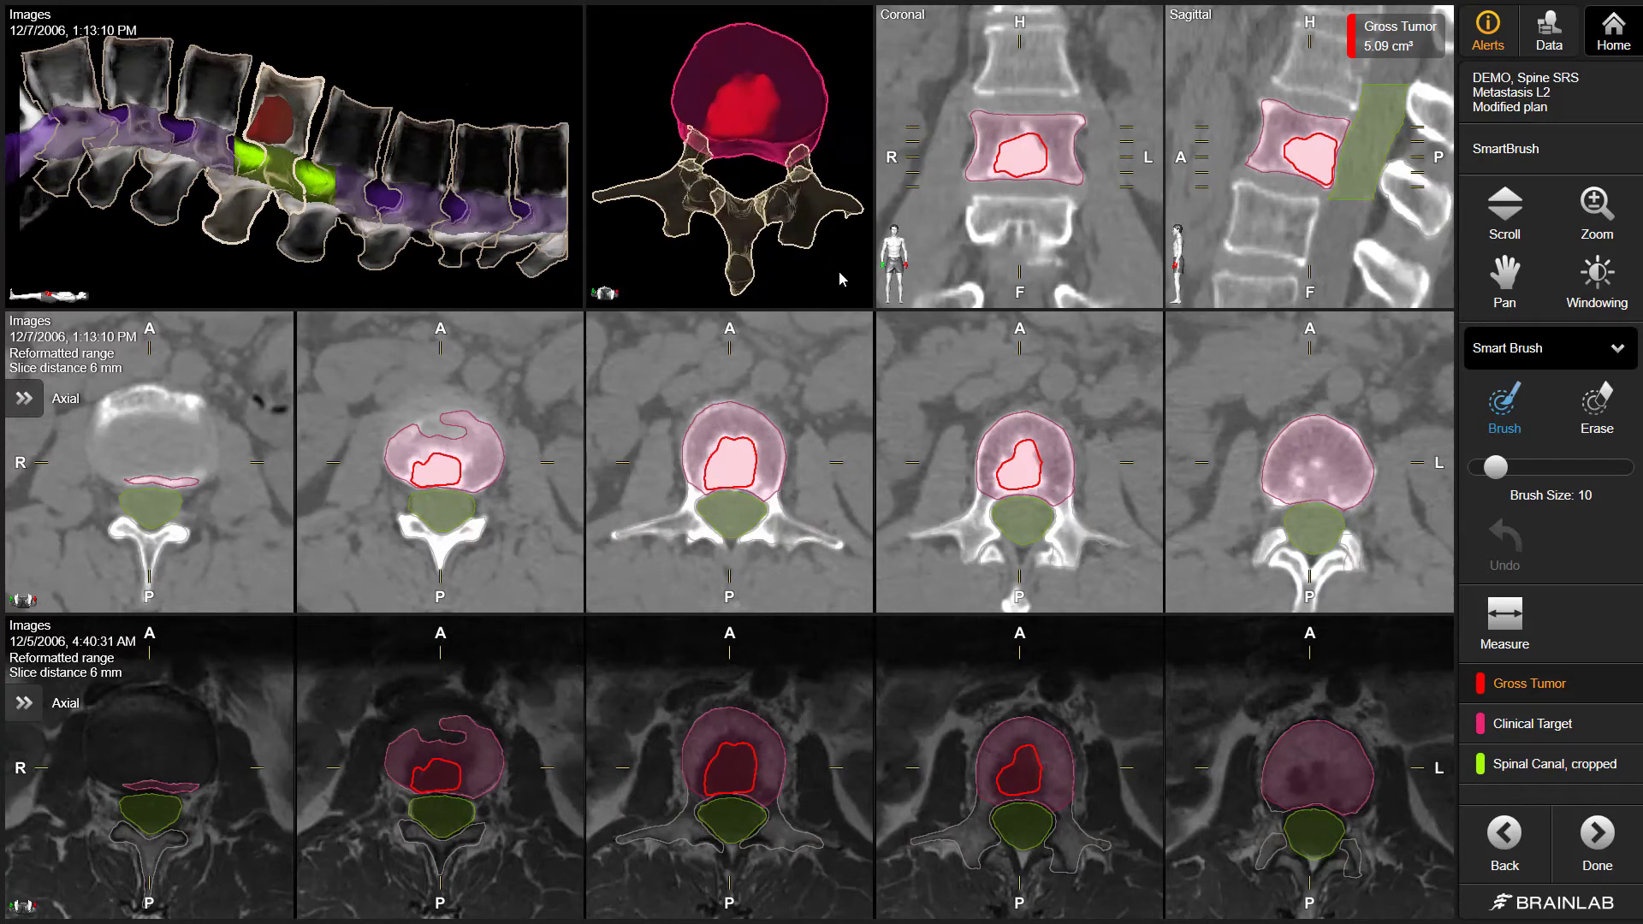
Add the posterior arch to Clinical Target, undo the spinous process, and finish SmartBrush
{"action": "left_click", "coordinate": [695, 165]}
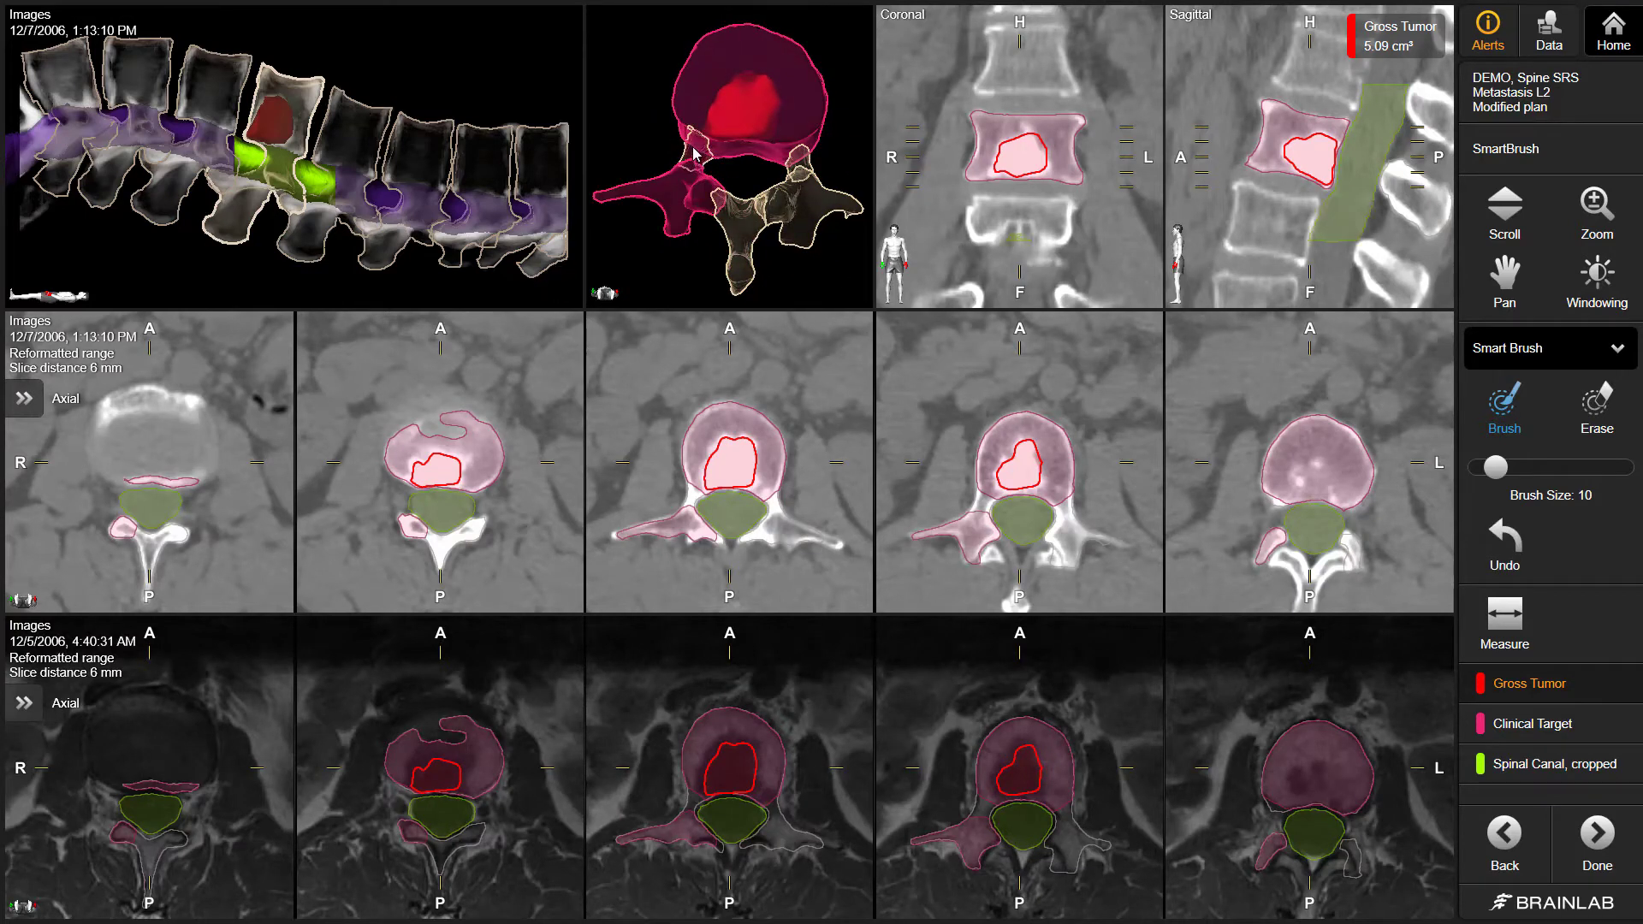
{"action": "left_click", "coordinate": [743, 226]}
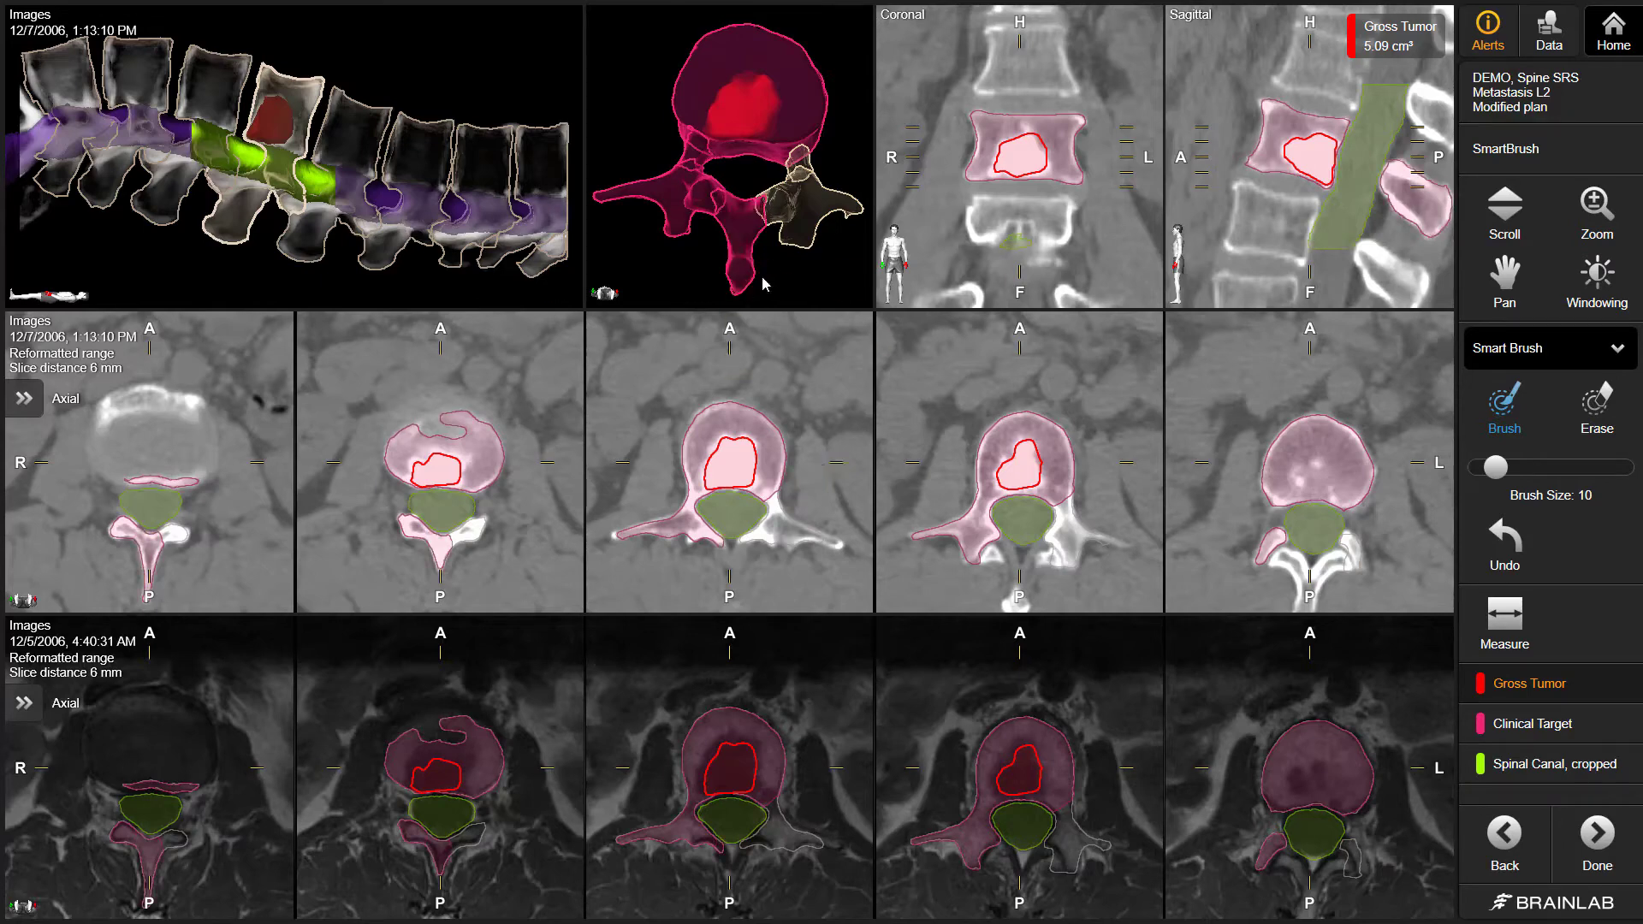
{"action": "scroll", "coordinate": [747, 417], "scroll_direction": "down", "scroll_amount": 1}
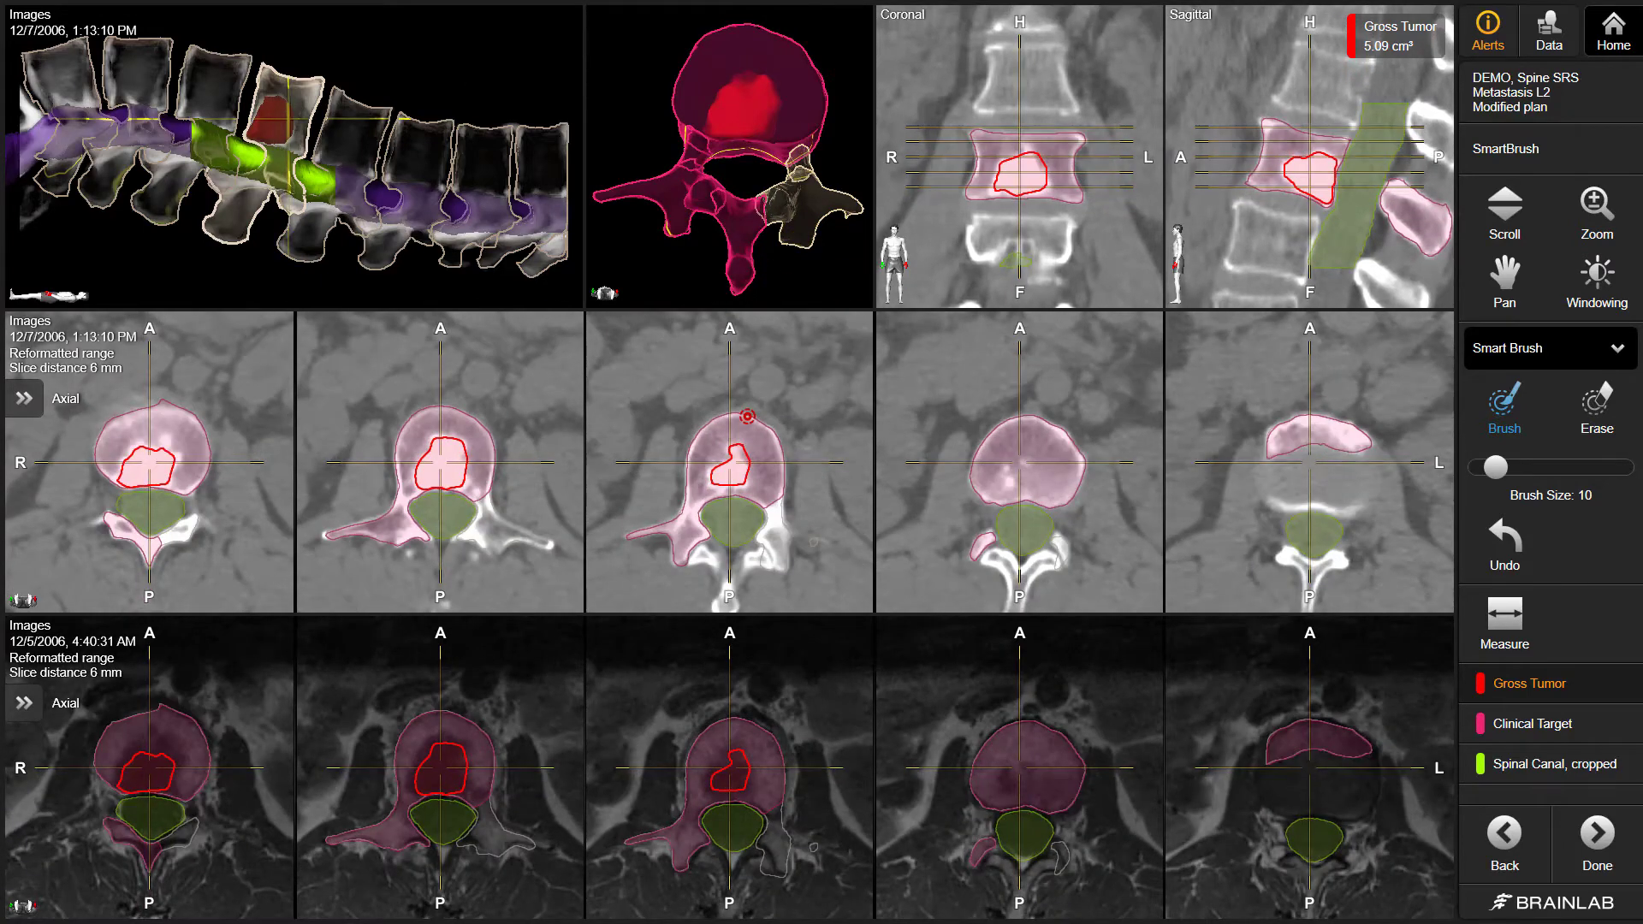
{"action": "scroll", "coordinate": [747, 417], "scroll_direction": "down", "scroll_amount": 3}
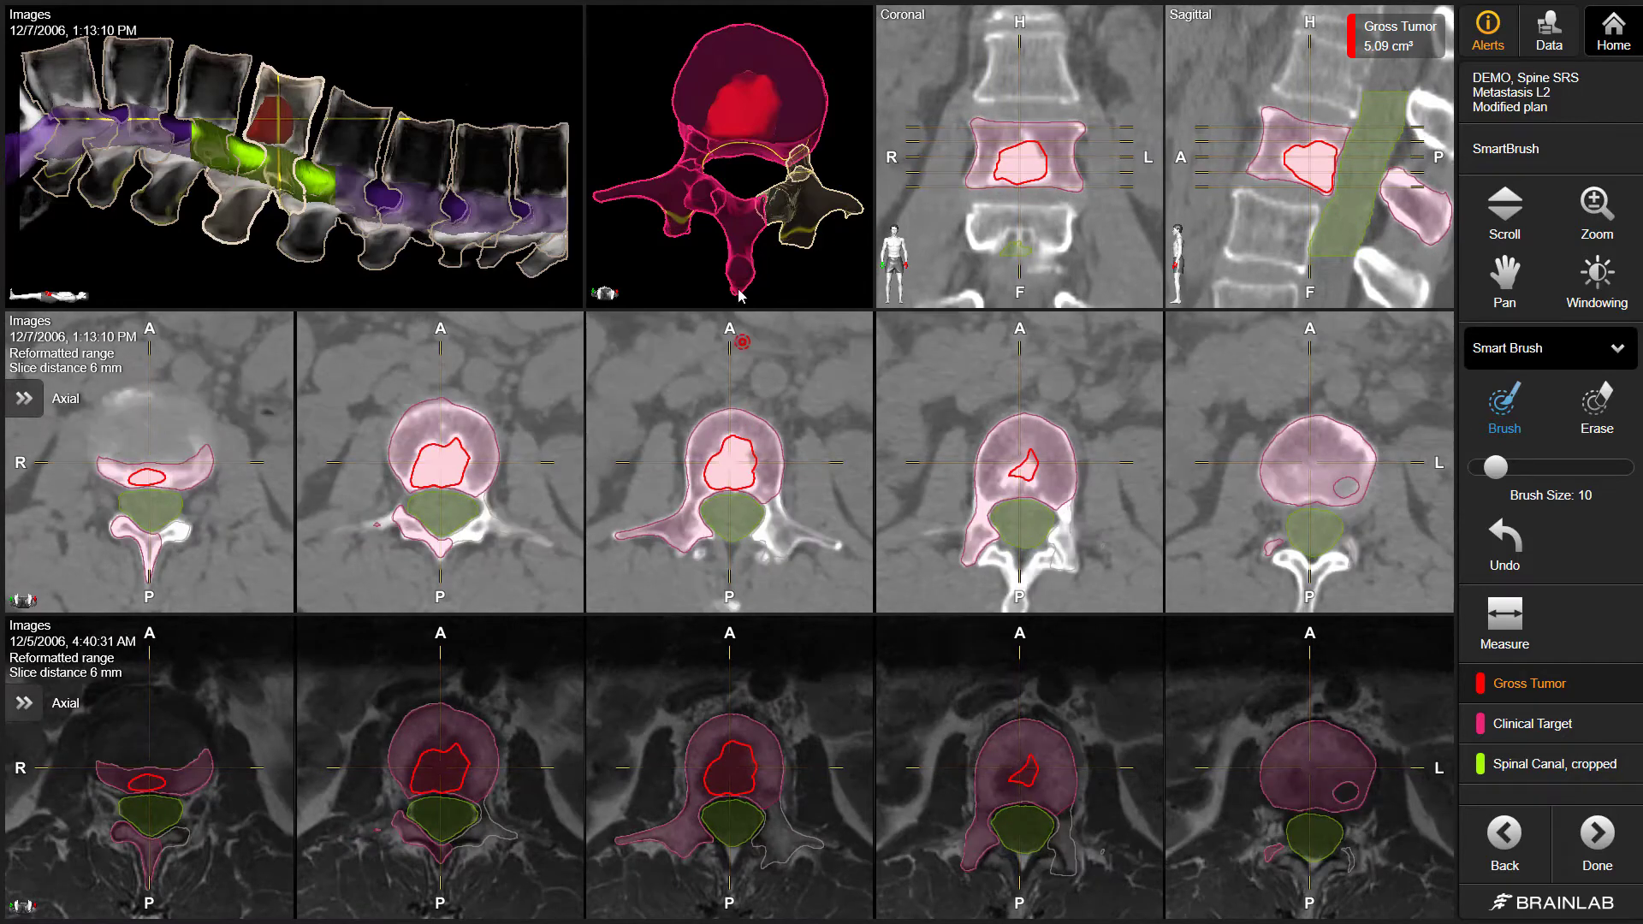
{"action": "key", "text": "ctrl+z"}
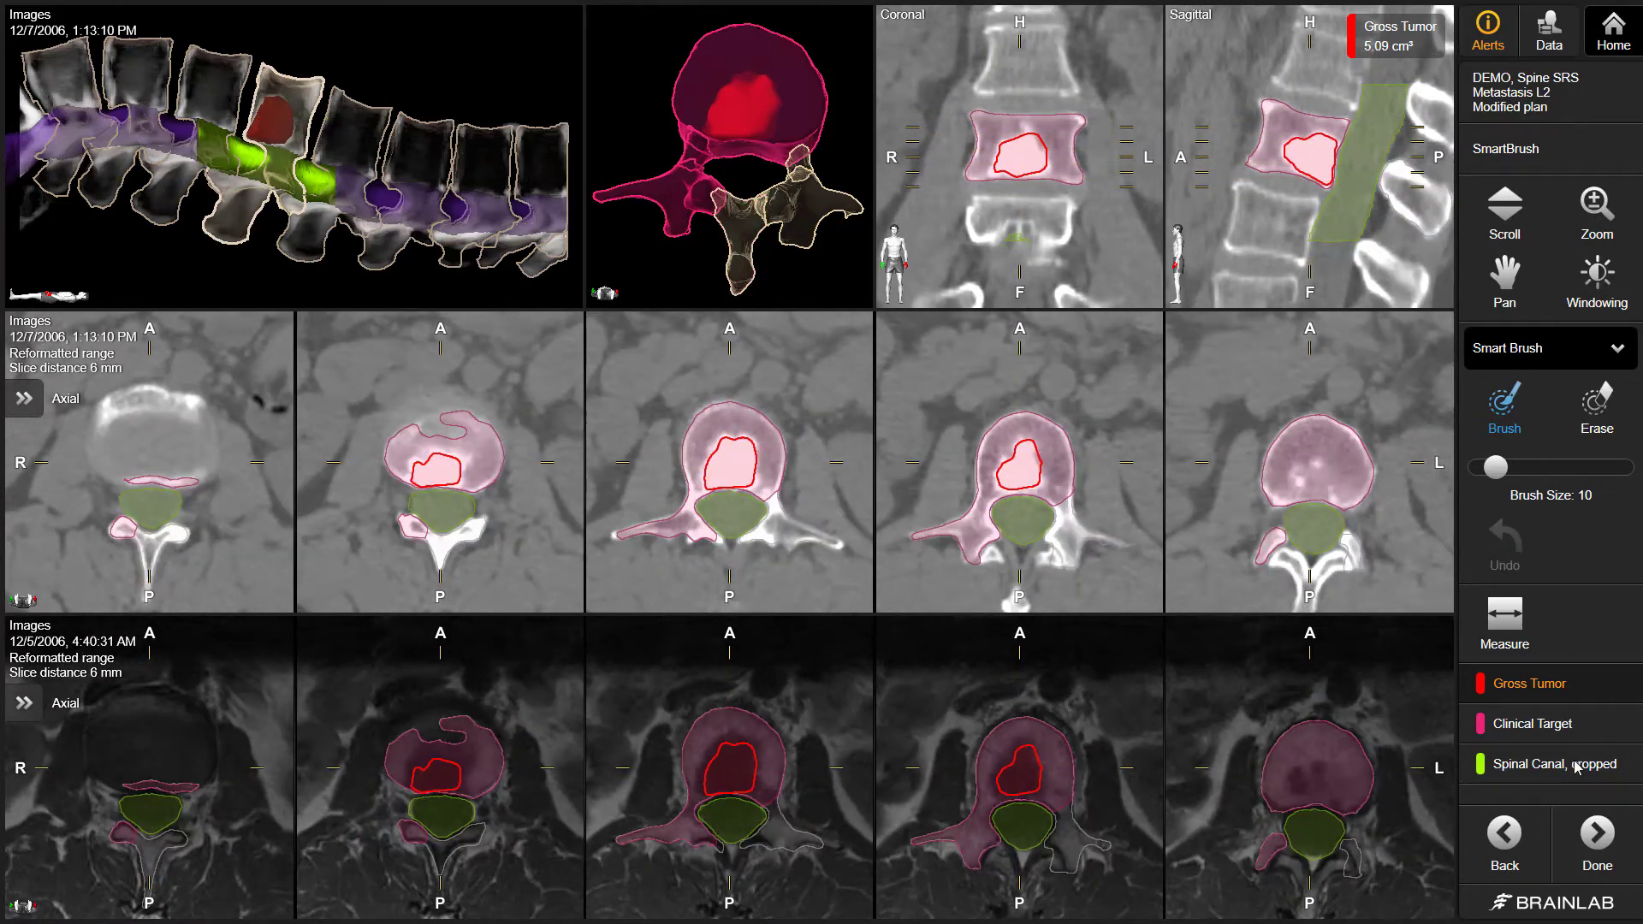
{"action": "left_click", "coordinate": [1596, 834]}
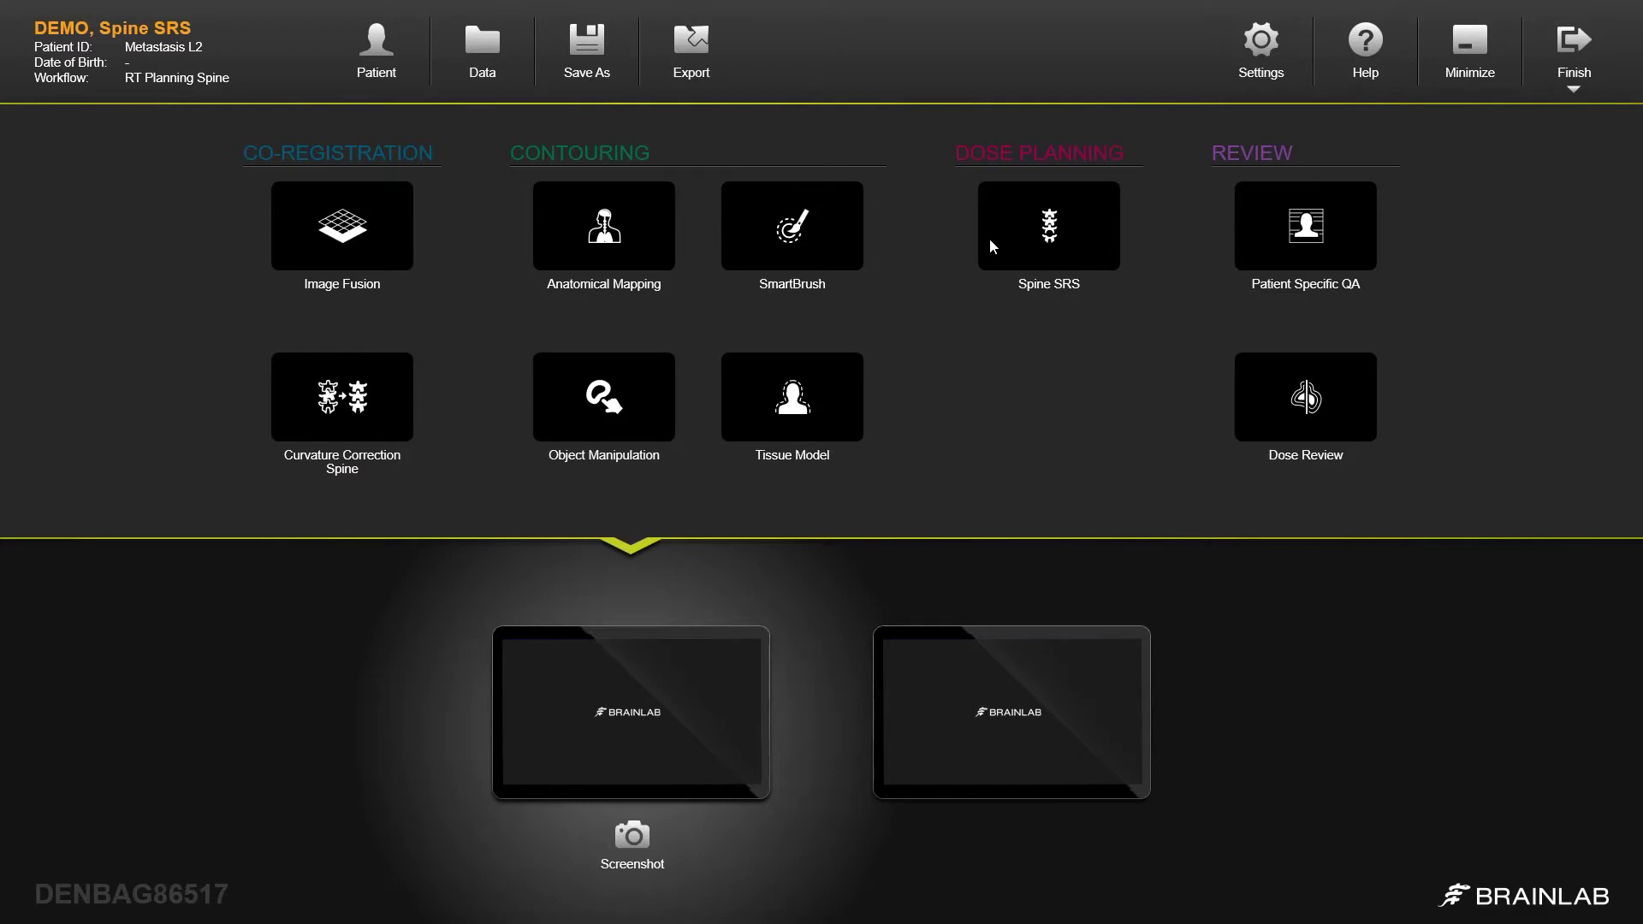
Launch the Spine SRS module from the Dose Planning section of the workflow home
{"action": "left_click", "coordinate": [1091, 246]}
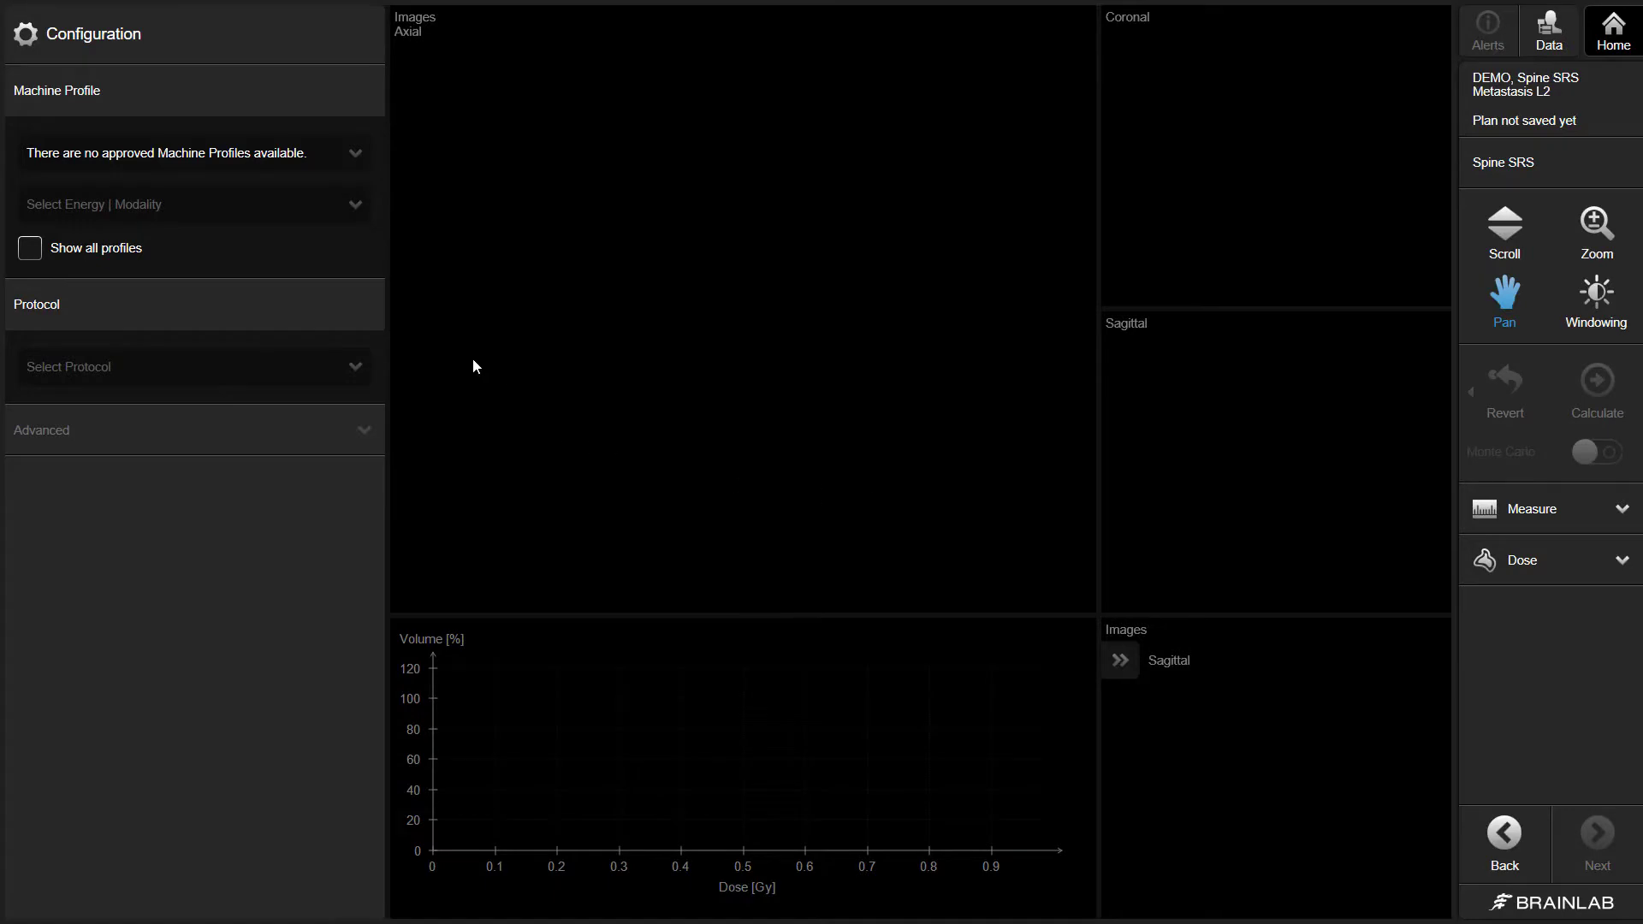
Show all profiles, then choose the TrueBeam STx 6xFFF machine and Prototype 16Gy 1fx Lumbar protocol
{"action": "left_click", "coordinate": [29, 247]}
{"action": "left_click", "coordinate": [45, 163]}
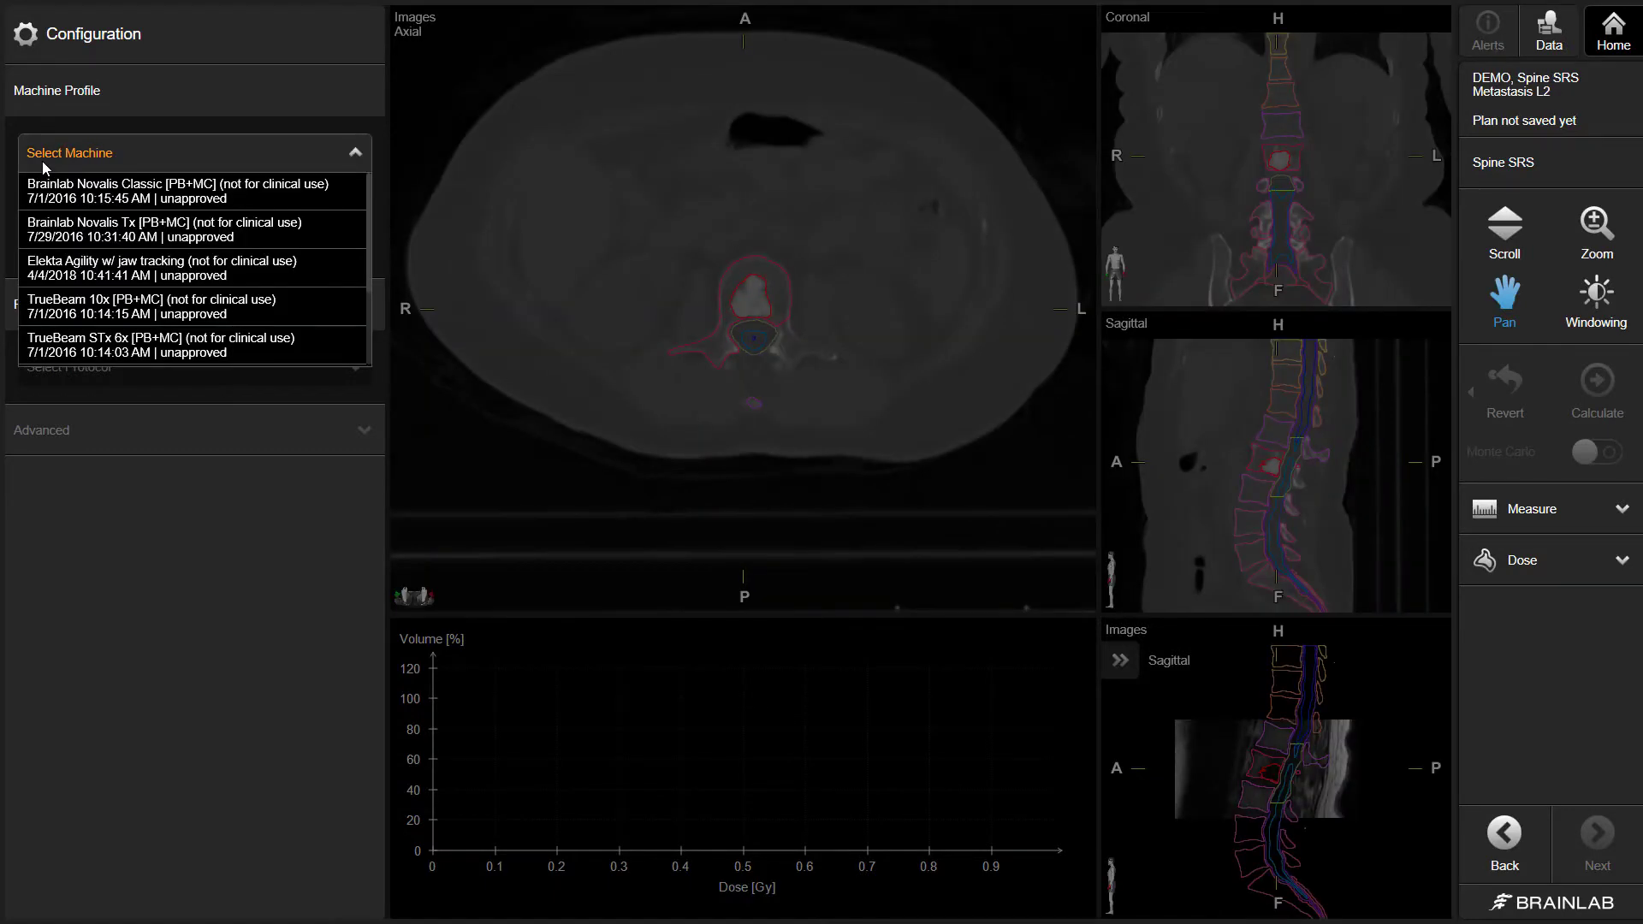
{"action": "scroll", "coordinate": [97, 268], "scroll_direction": "down", "scroll_amount": 1}
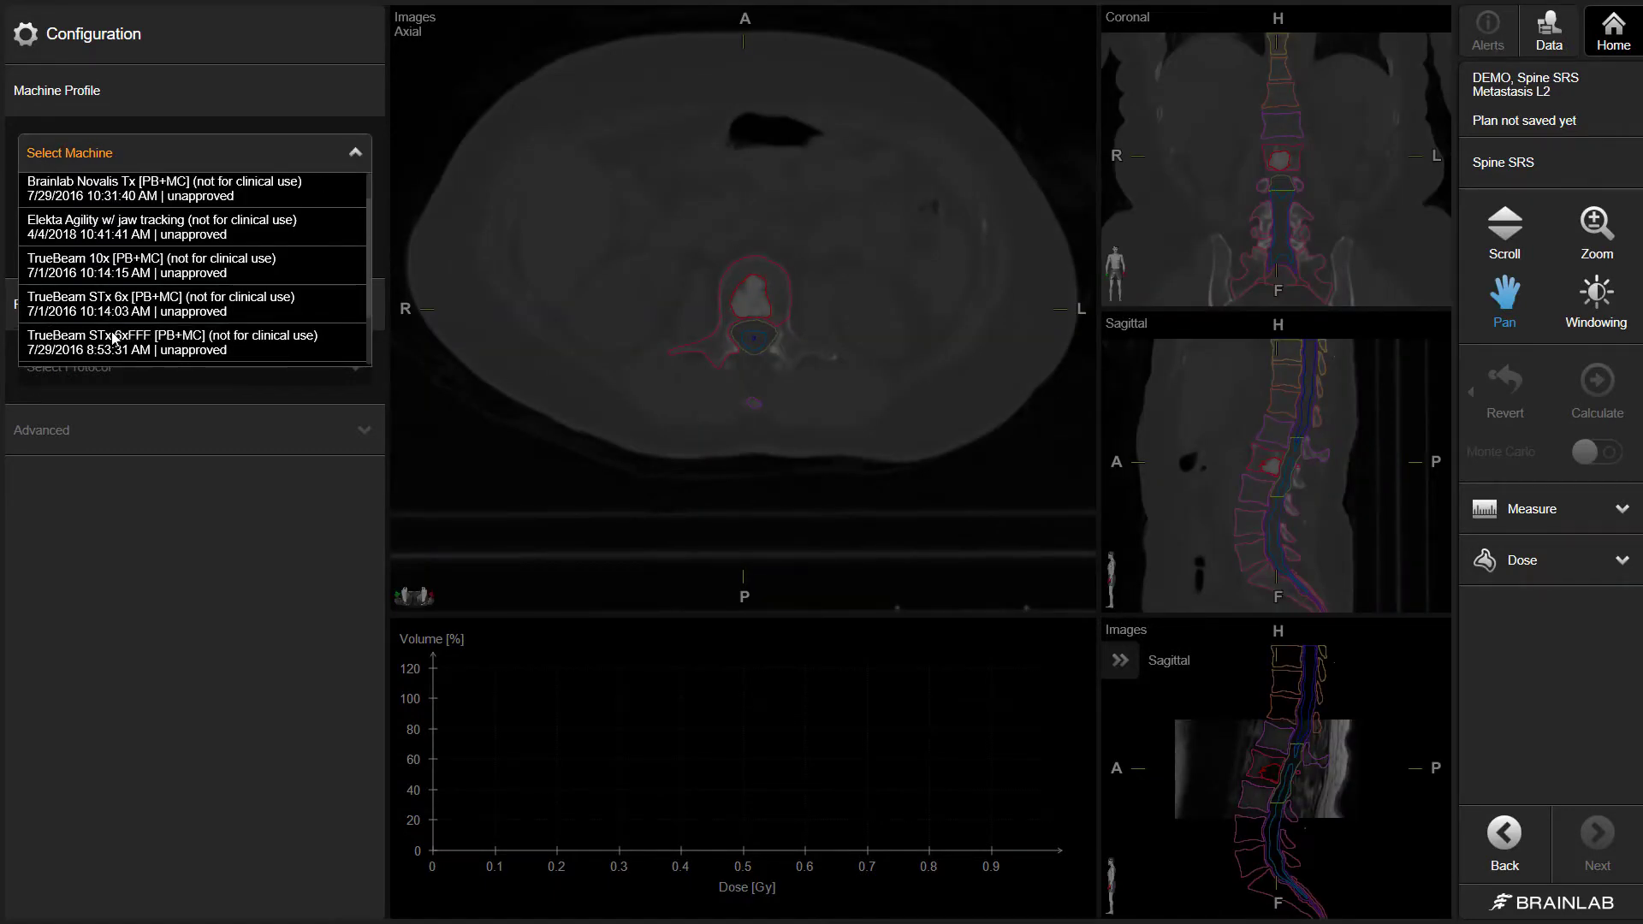
{"action": "left_click", "coordinate": [114, 339]}
{"action": "left_click", "coordinate": [69, 364]}
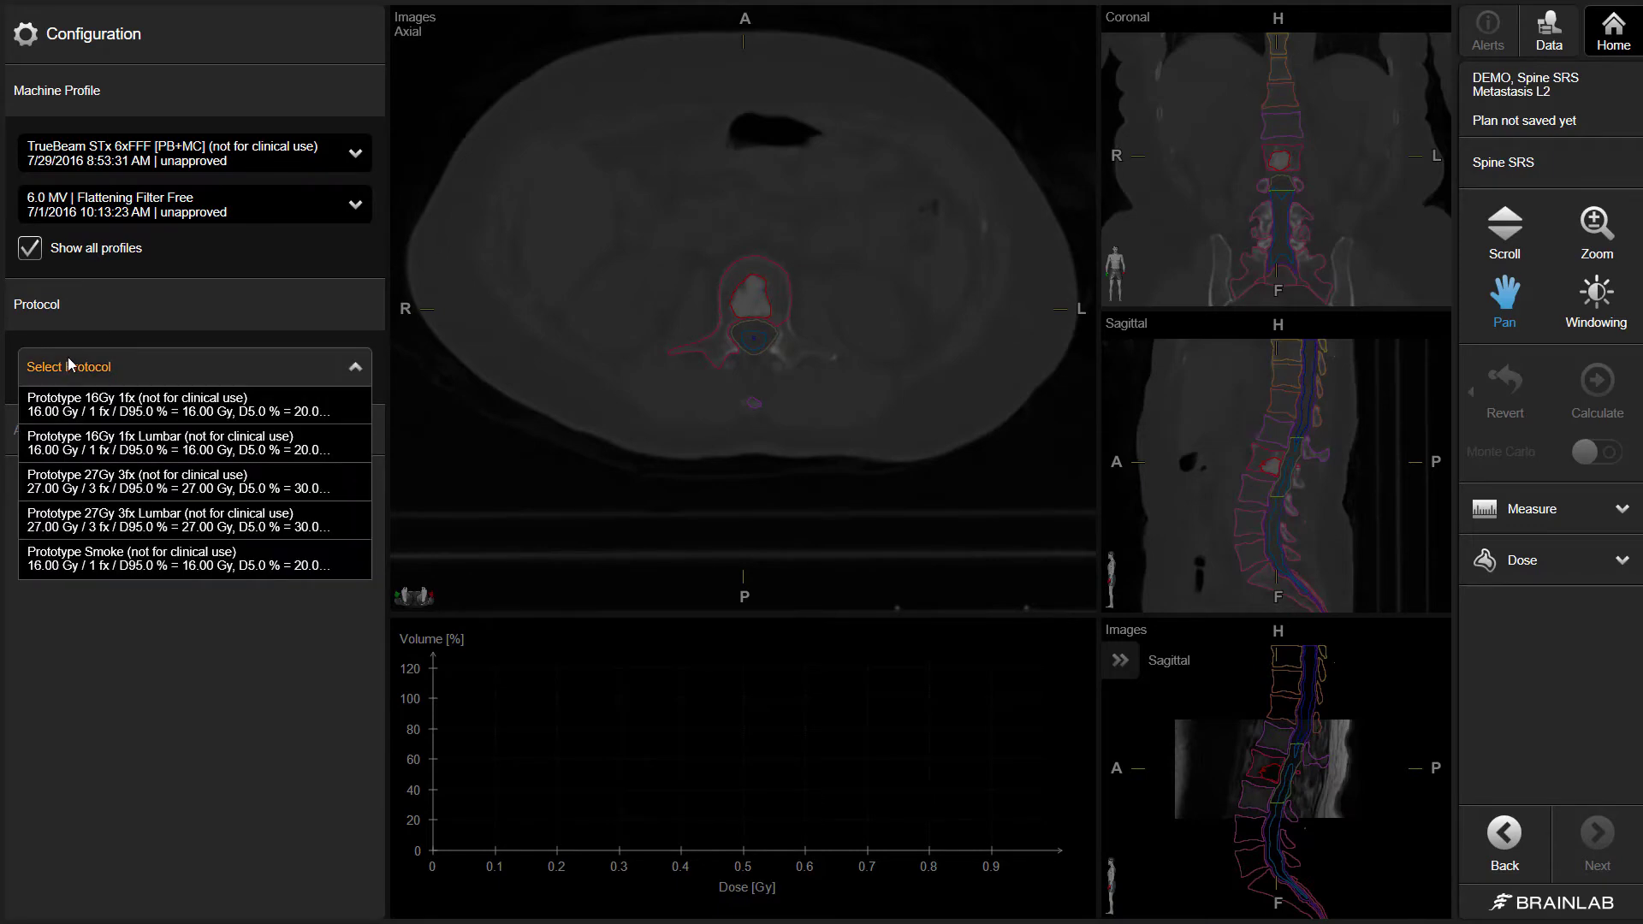
{"action": "left_click", "coordinate": [82, 450]}
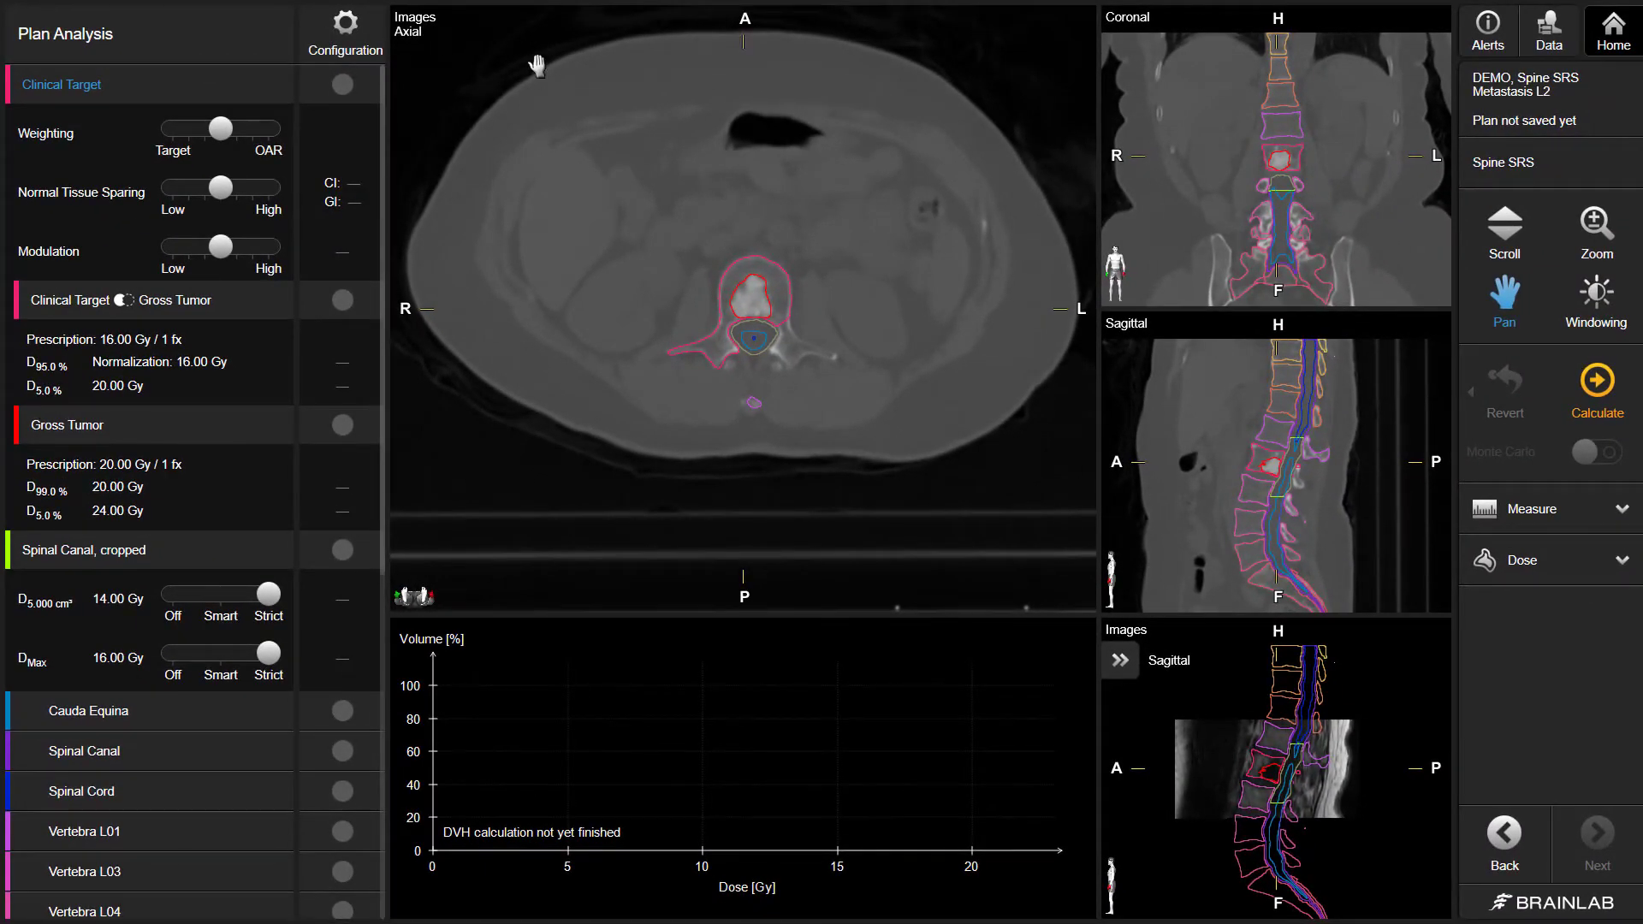
Calculate the plan dose and zoom the image views in on the vertebra
{"action": "left_click", "coordinate": [1597, 384]}
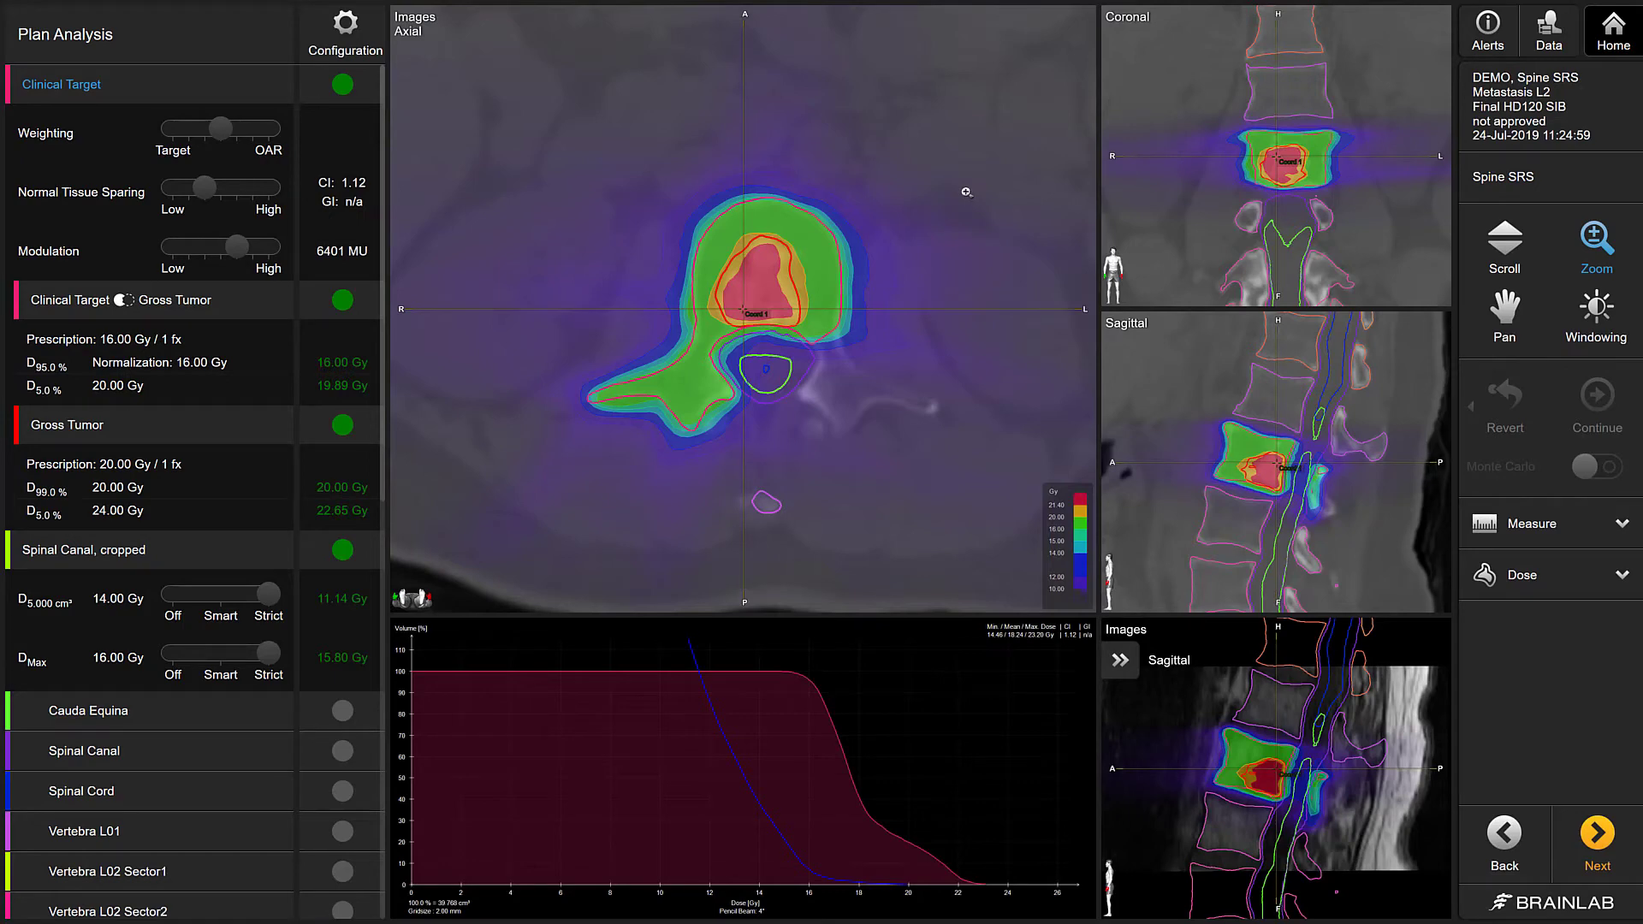
{"action": "left_click_drag", "start_coordinate": [965, 191], "coordinate": [808, 580]}
{"action": "left_click", "coordinate": [1574, 252]}
Scroll through the axial dose slices, then bring up the Data panel of objects and layouts
{"action": "scroll", "coordinate": [951, 333], "scroll_direction": "down", "scroll_amount": 5}
{"action": "scroll", "coordinate": [950, 333], "scroll_direction": "down", "scroll_amount": 5}
{"action": "scroll", "coordinate": [950, 333], "scroll_direction": "down", "scroll_amount": 5}
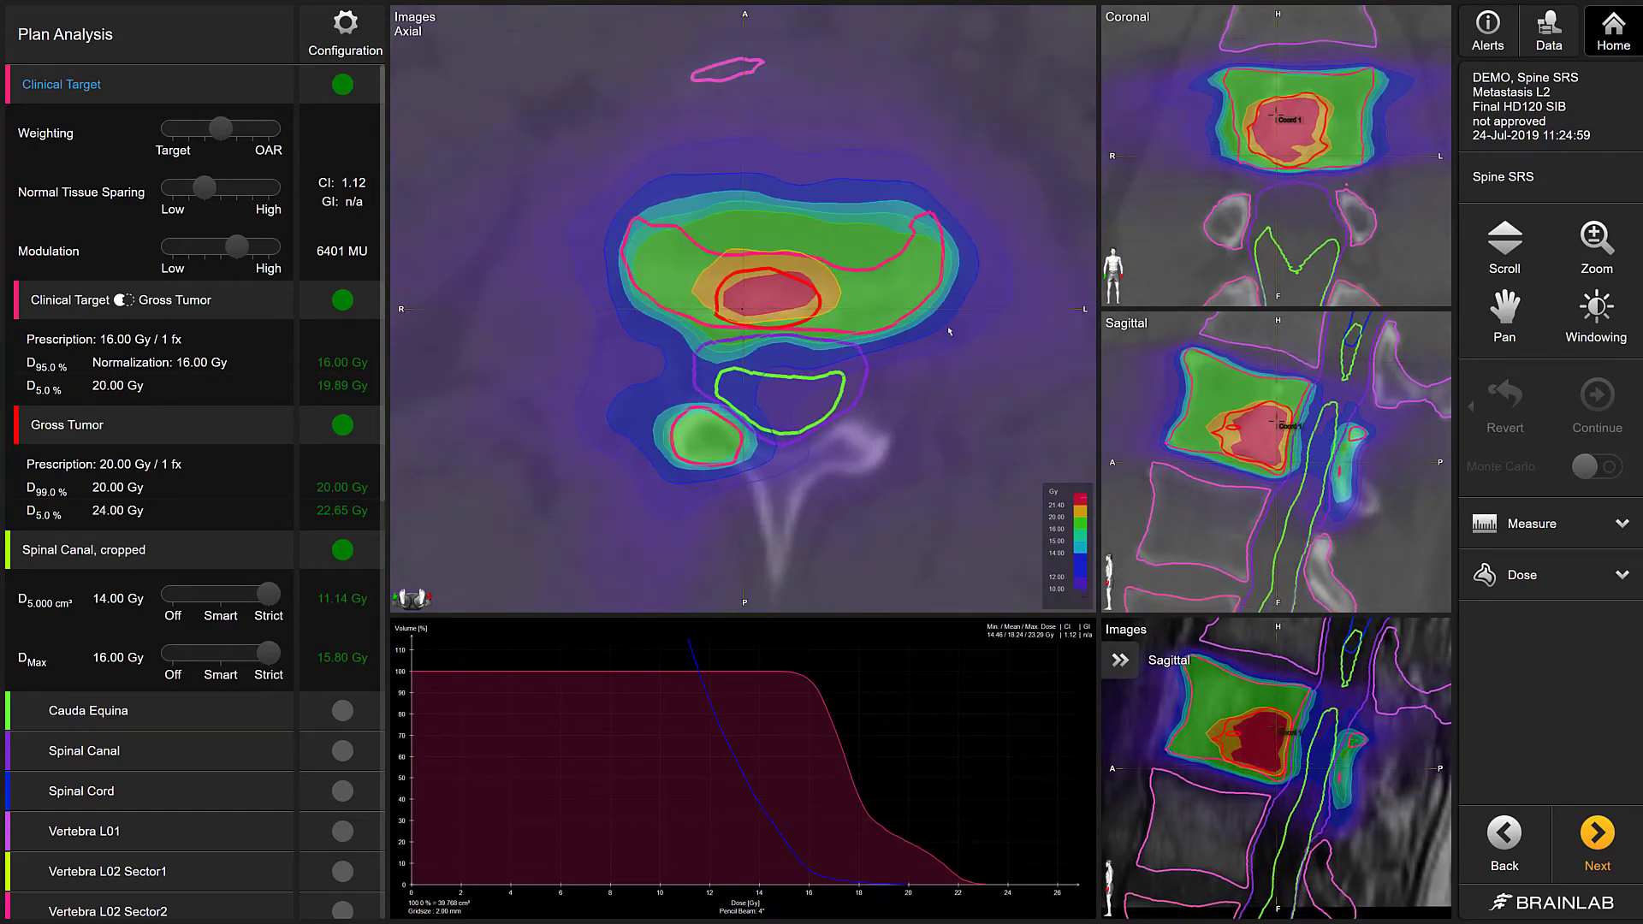
{"action": "scroll", "coordinate": [949, 332], "scroll_direction": "up", "scroll_amount": 5}
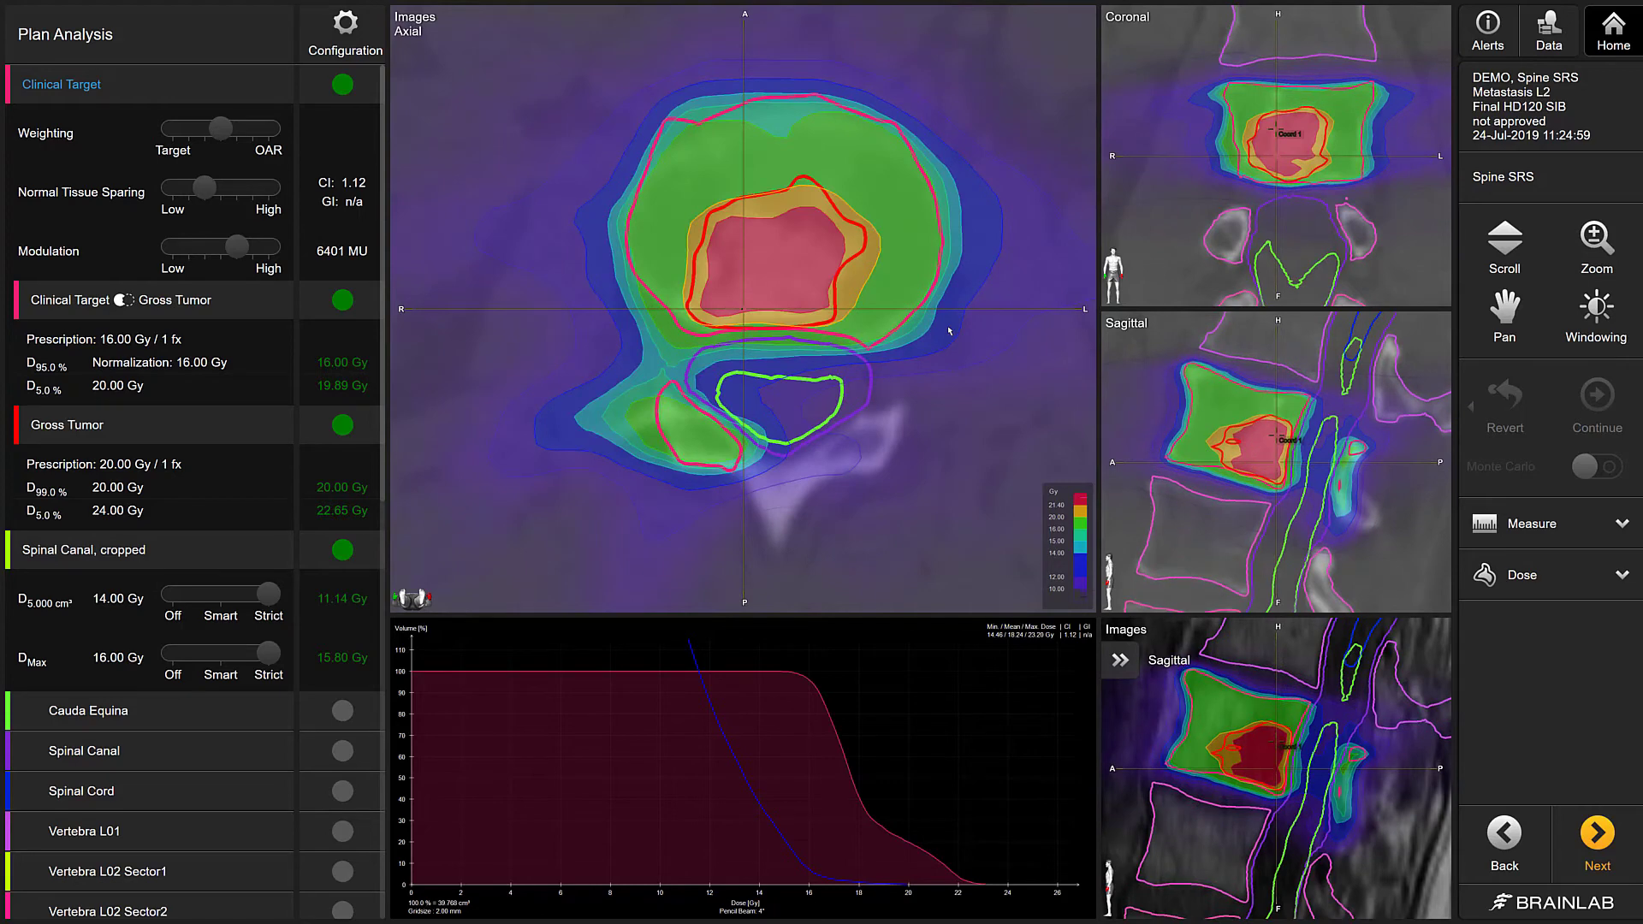
{"action": "scroll", "coordinate": [949, 331], "scroll_direction": "up", "scroll_amount": 5}
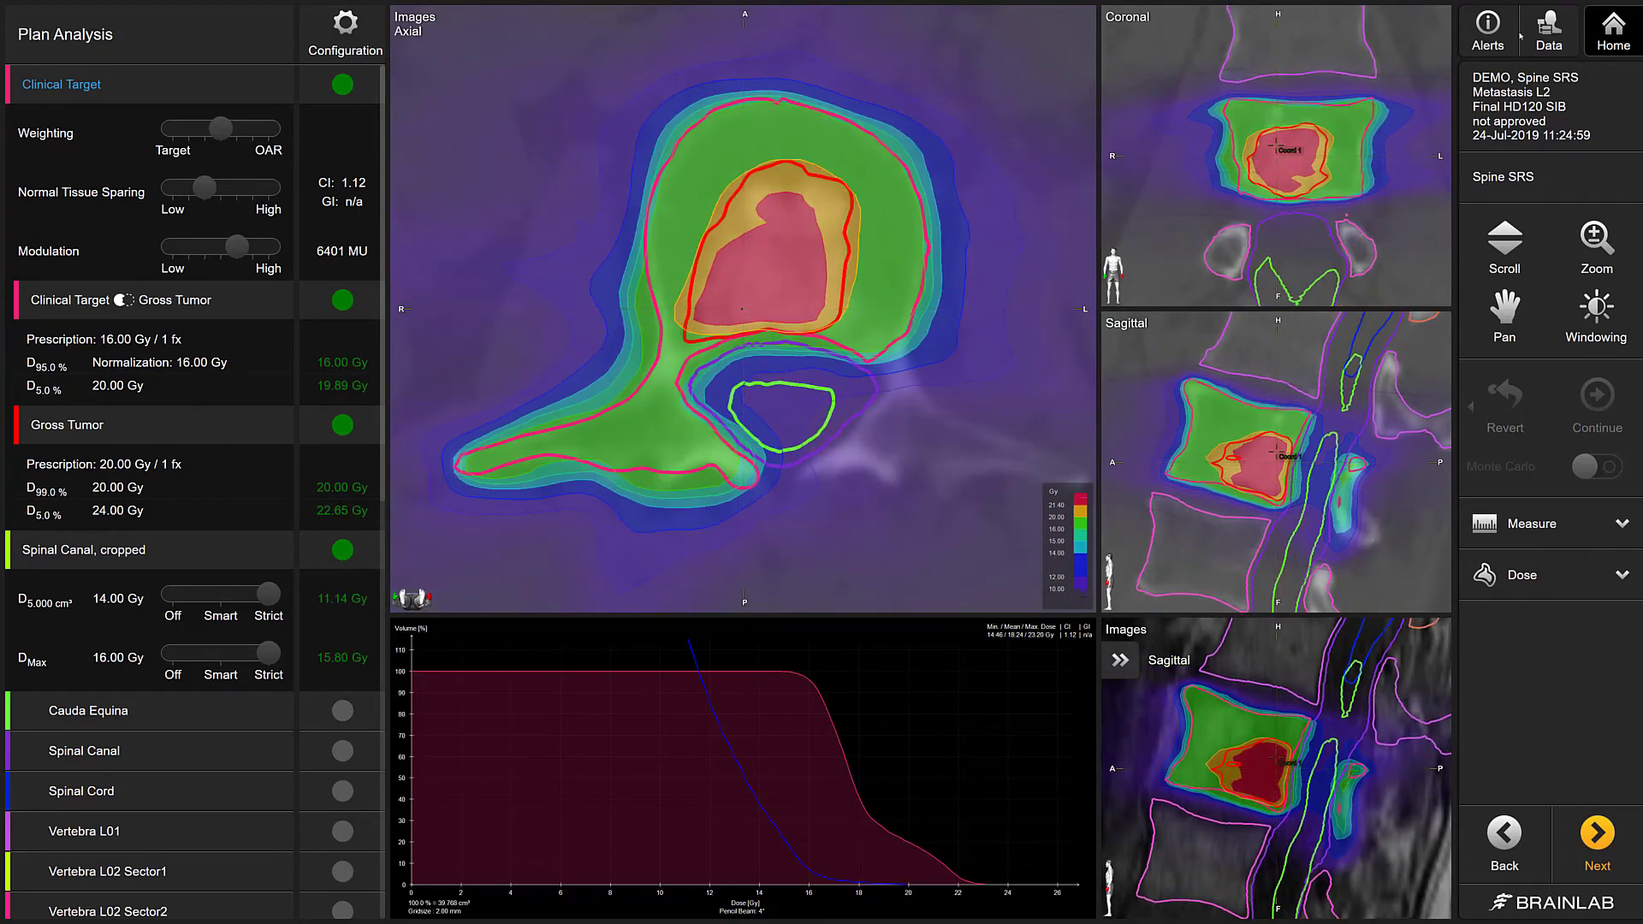
{"action": "left_click", "coordinate": [1564, 27]}
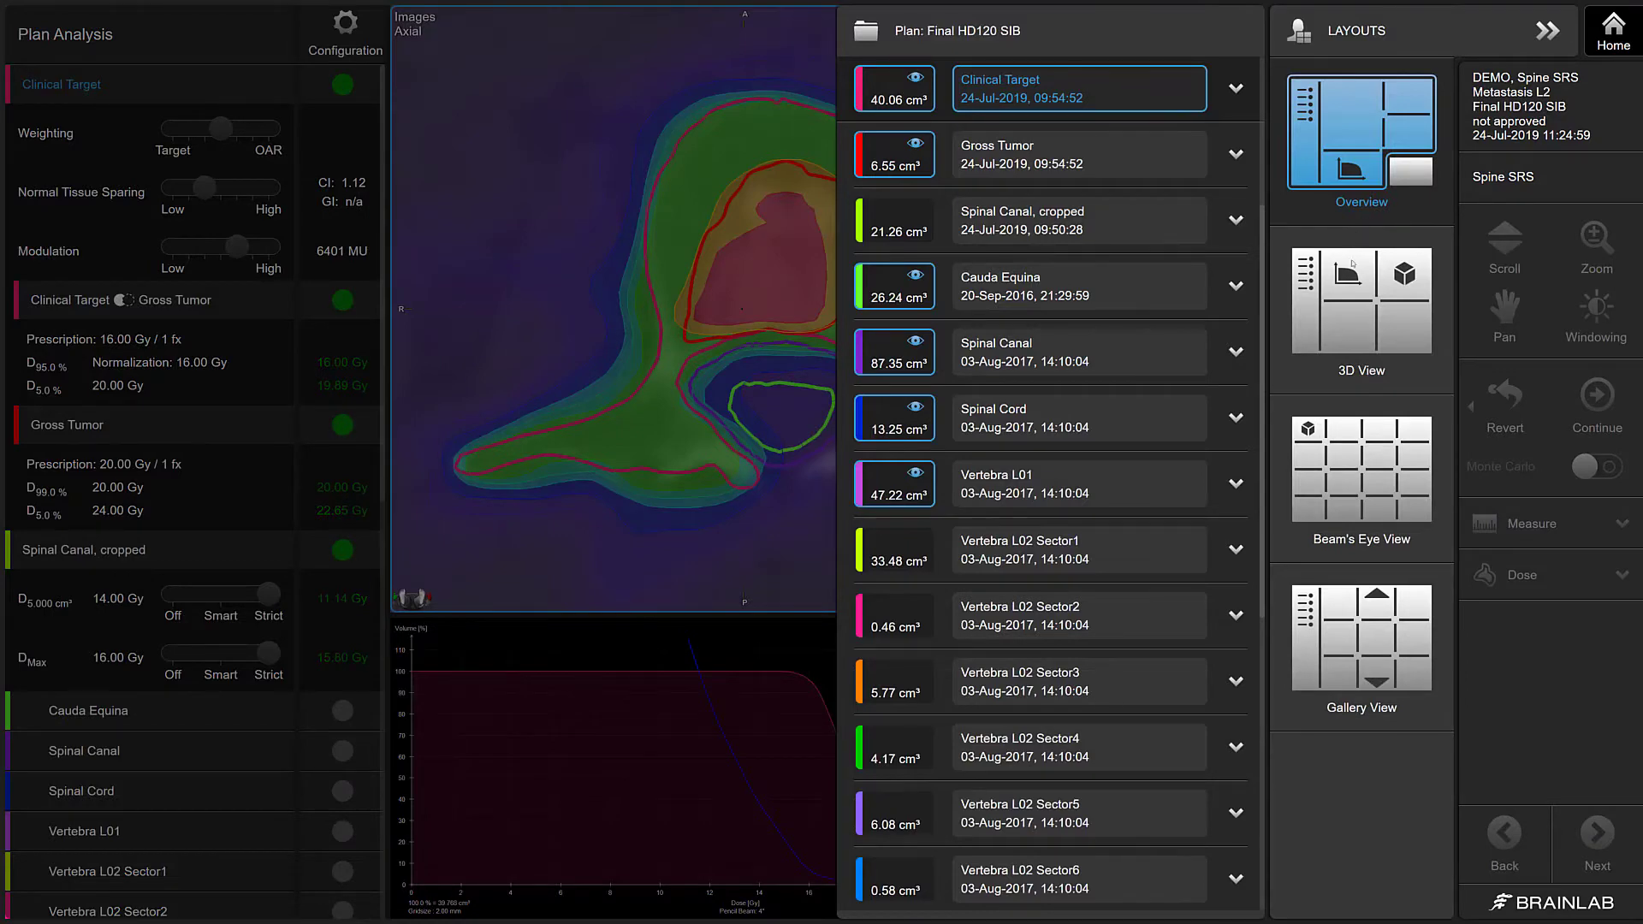
Switch to the 3D View layout and close the Data panel
{"action": "left_click", "coordinate": [1356, 251]}
{"action": "left_click", "coordinate": [1547, 34]}
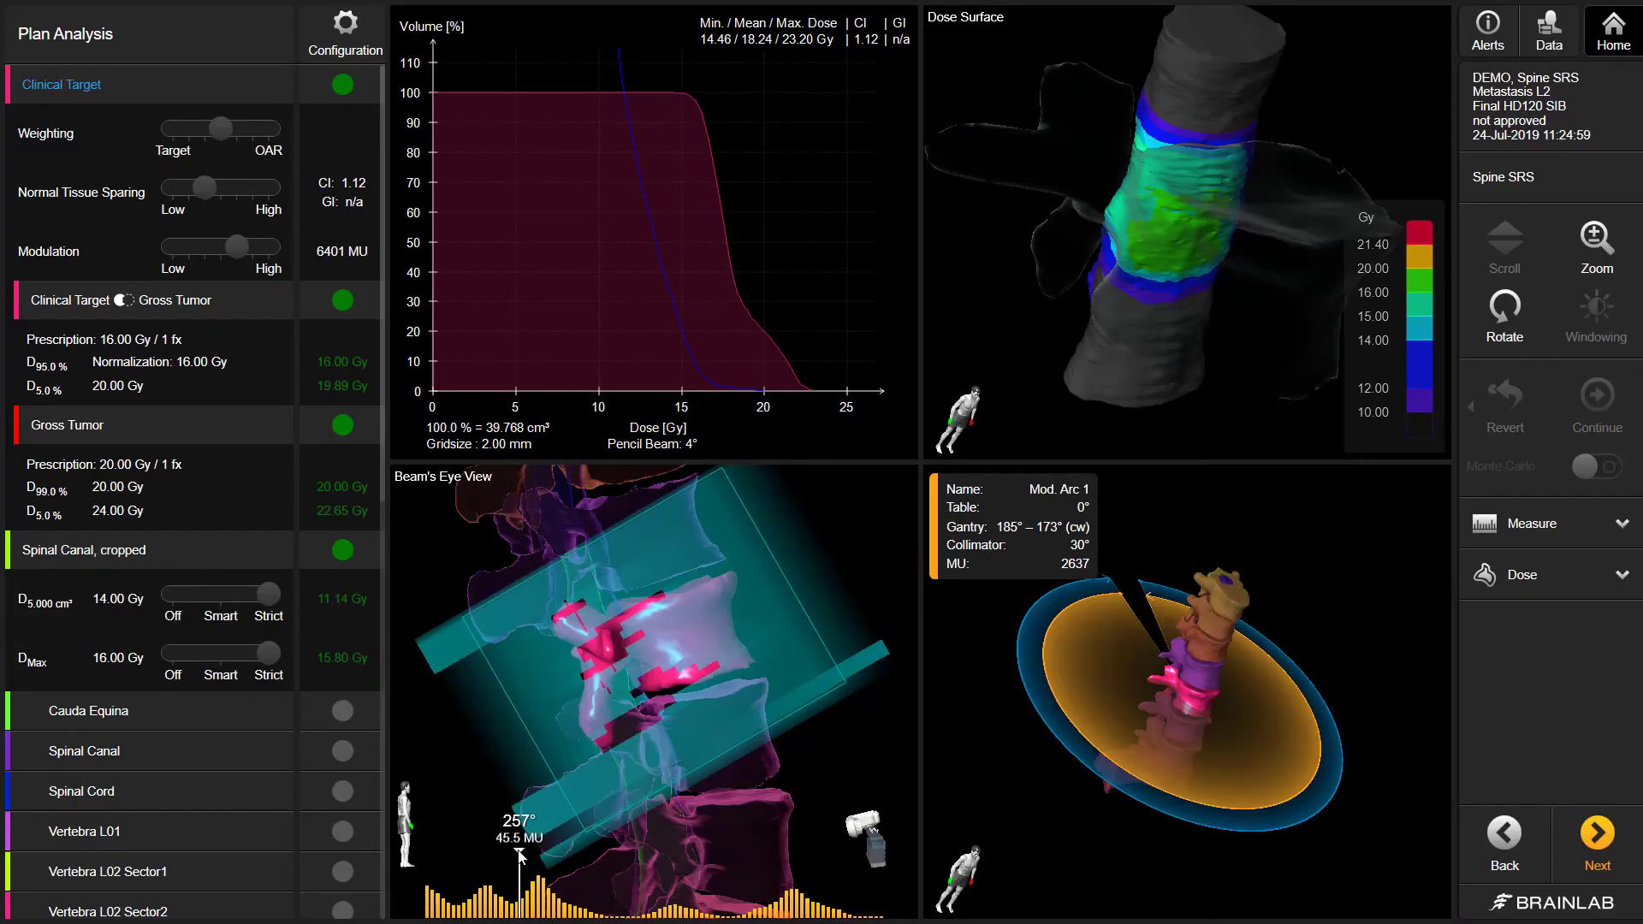
Step through both arcs' beam's-eye views, rotate the dose surface upright, then proceed to the report
{"action": "mouse_move", "coordinate": [522, 852]}
{"action": "left_mouse_down"}
{"action": "mouse_move", "coordinate": [808, 867]}
{"action": "mouse_move", "coordinate": [526, 868]}
{"action": "left_mouse_up"}
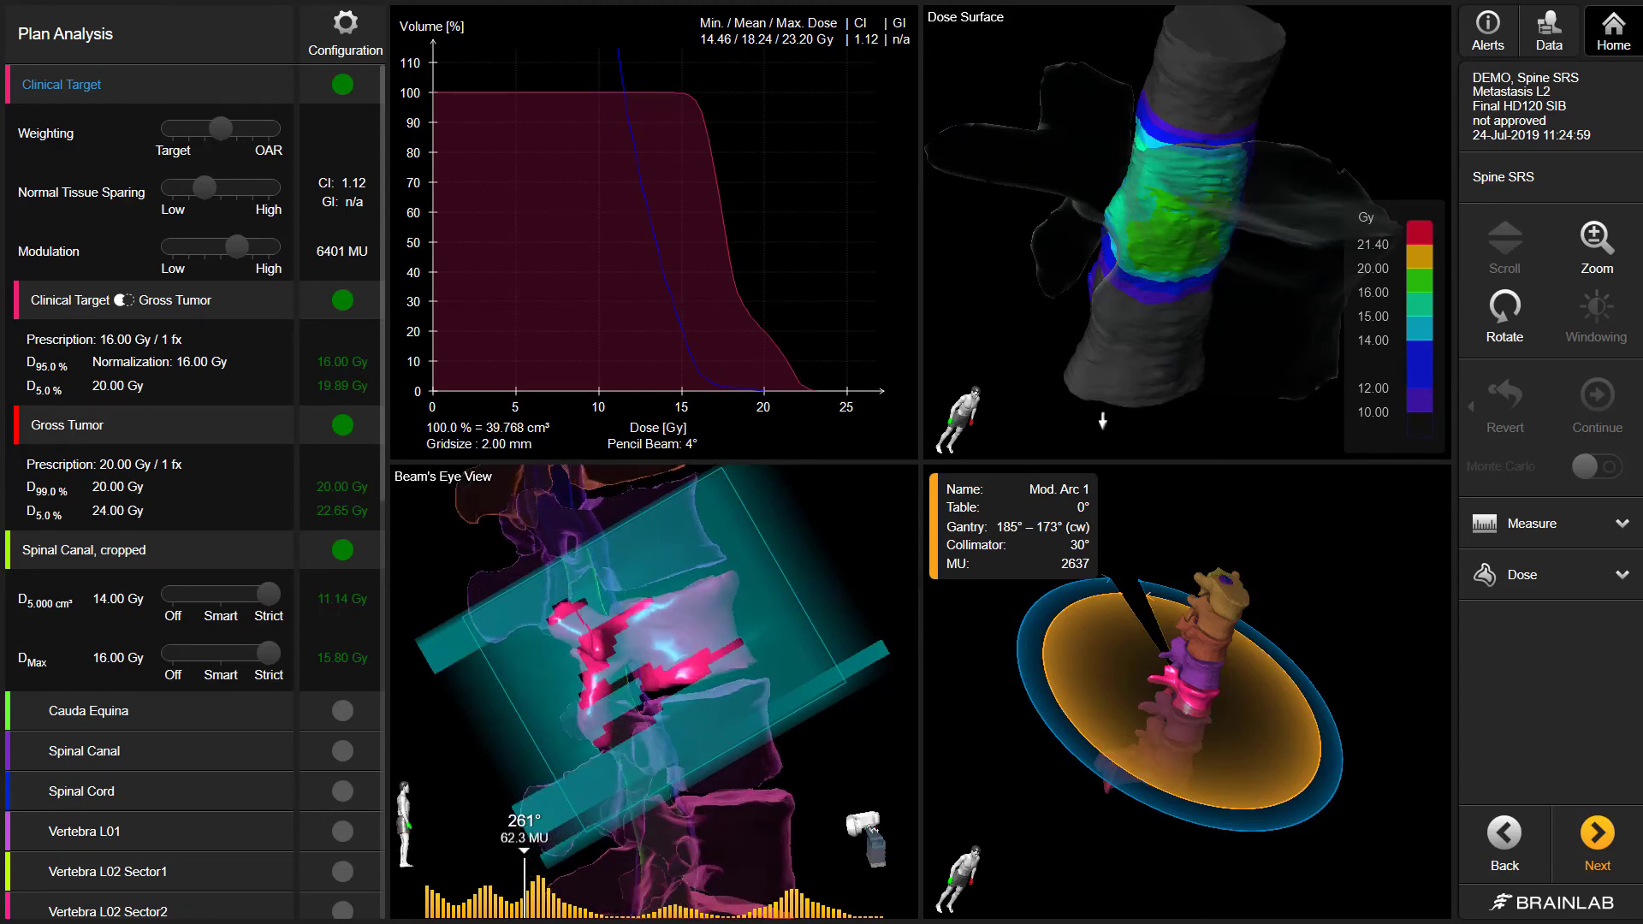
{"action": "left_click_drag", "start_coordinate": [1258, 349], "coordinate": [1156, 260]}
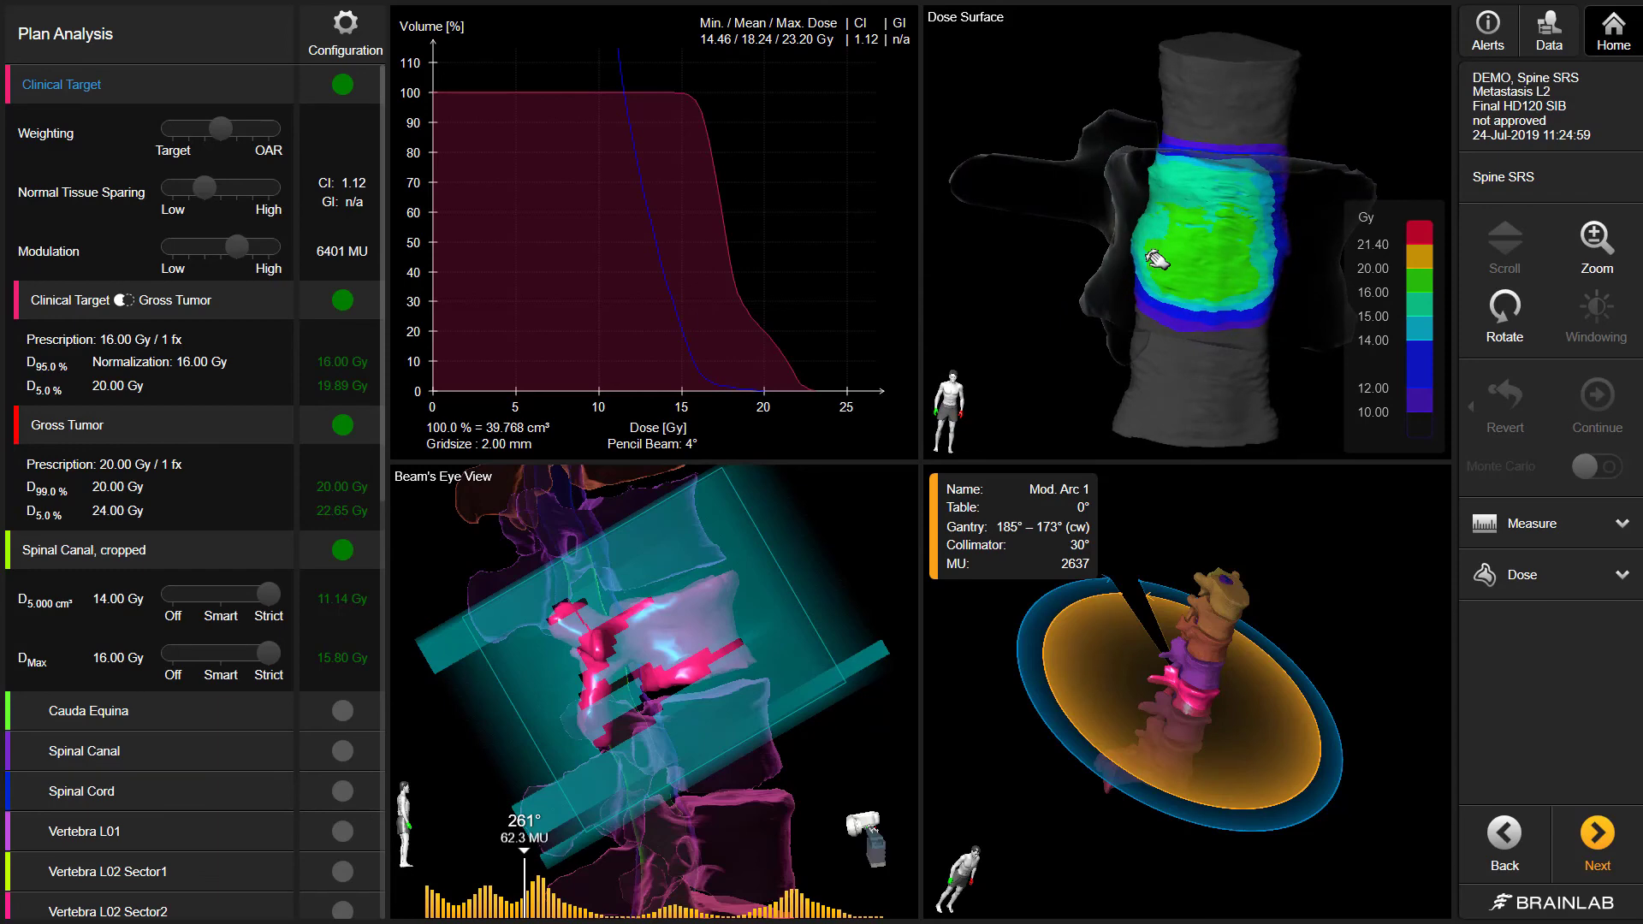
{"action": "left_click", "coordinate": [1046, 715]}
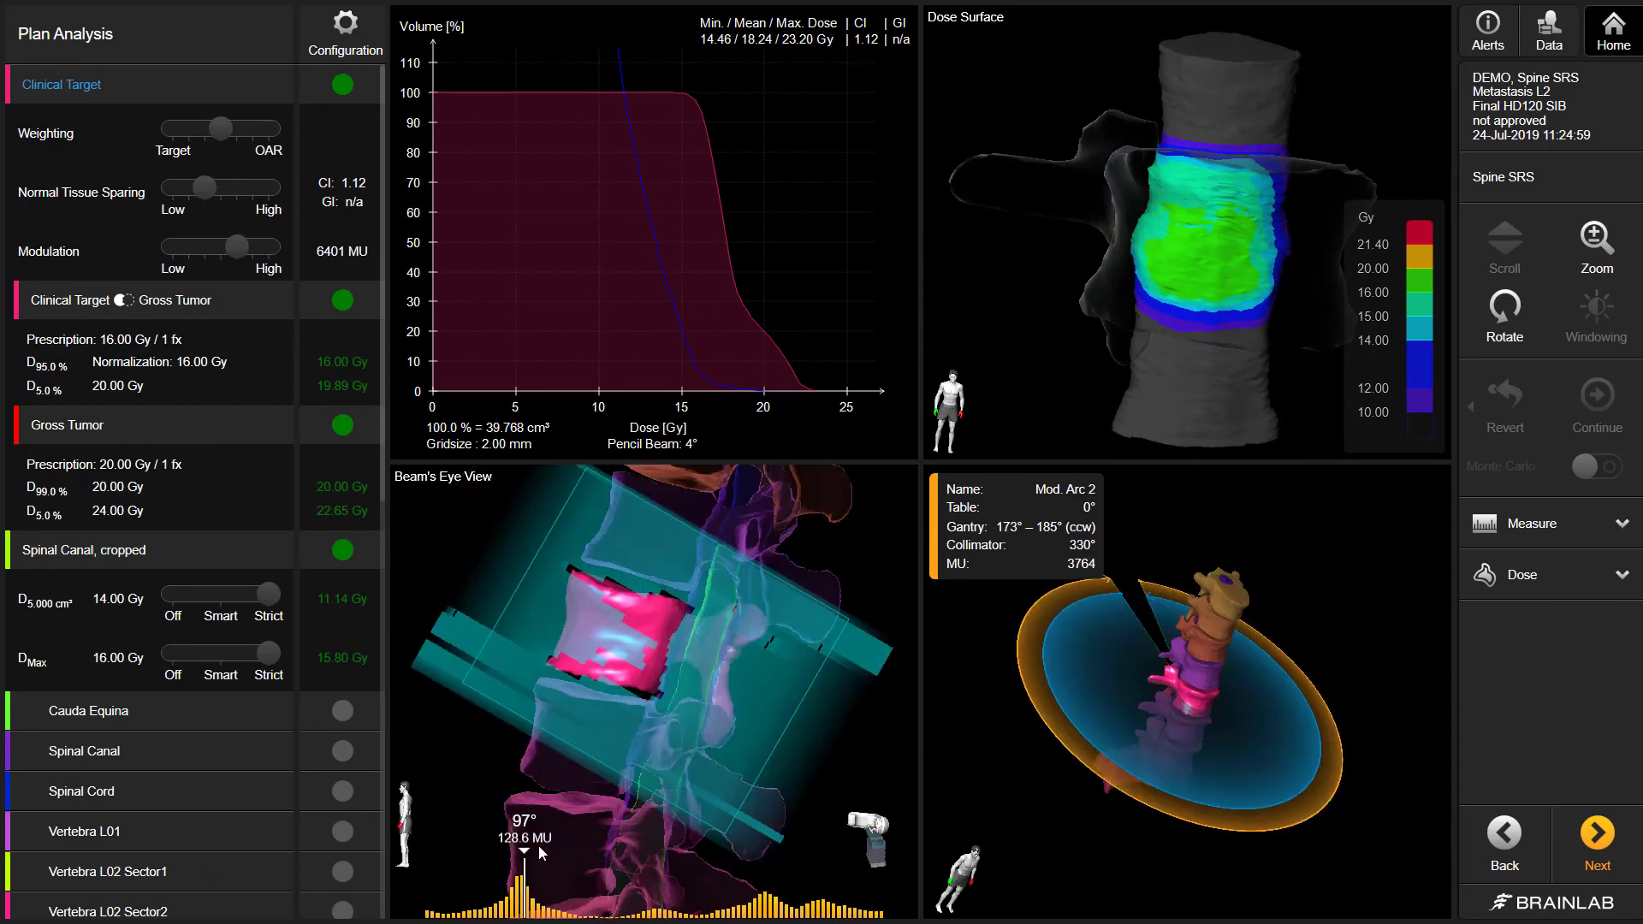
{"action": "left_click_drag", "start_coordinate": [528, 853], "coordinate": [734, 866]}
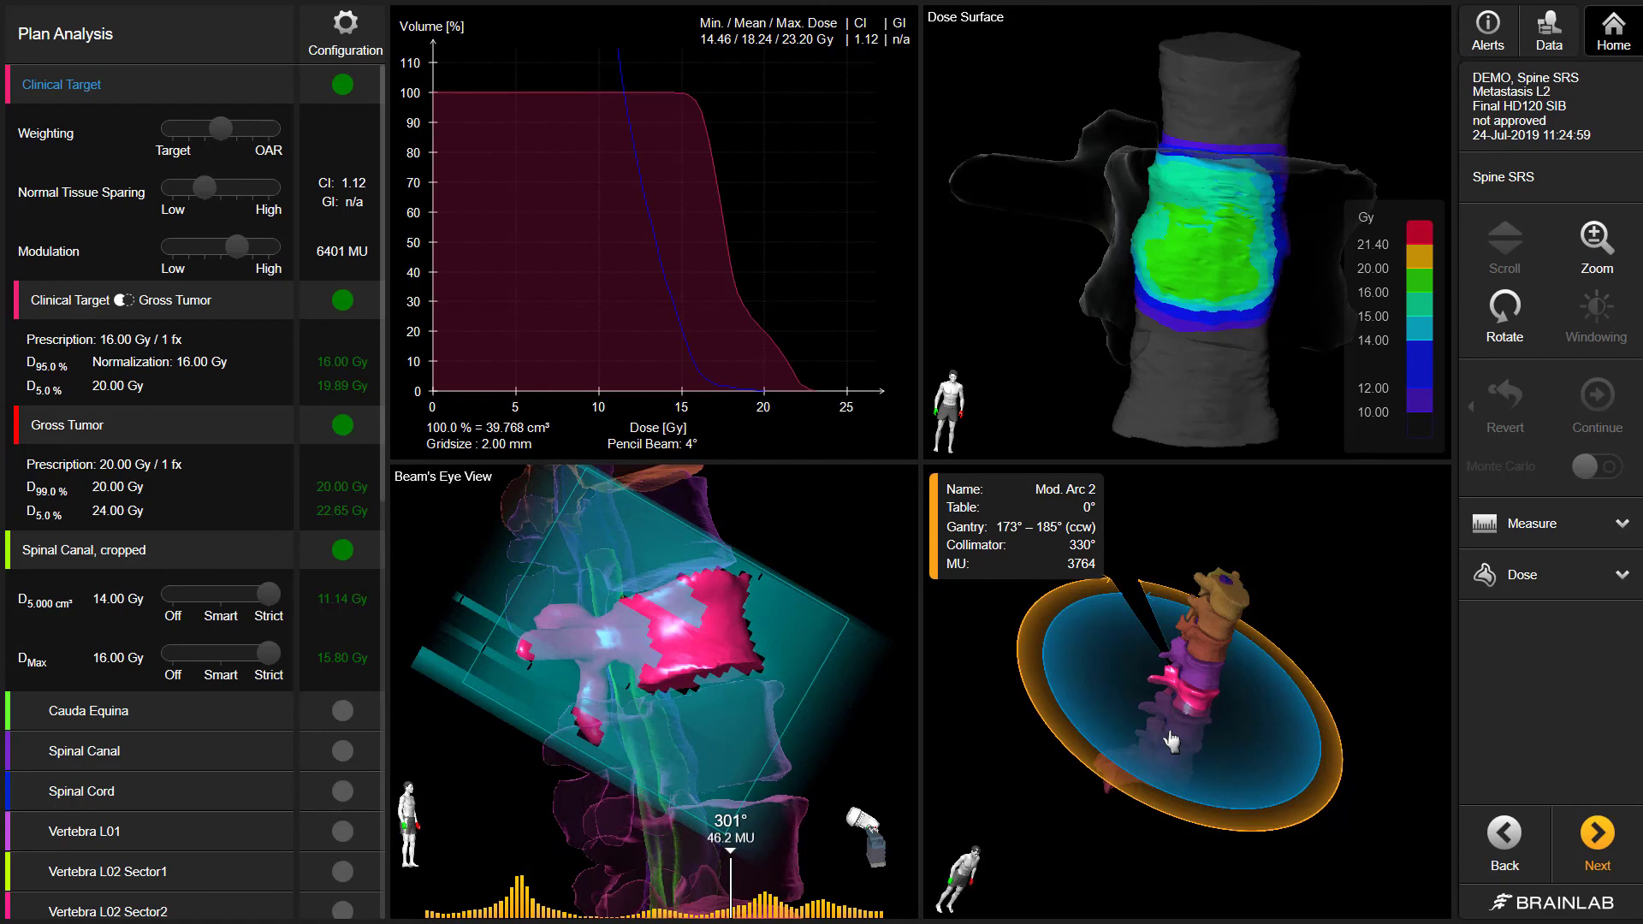
{"action": "left_click", "coordinate": [1598, 837]}
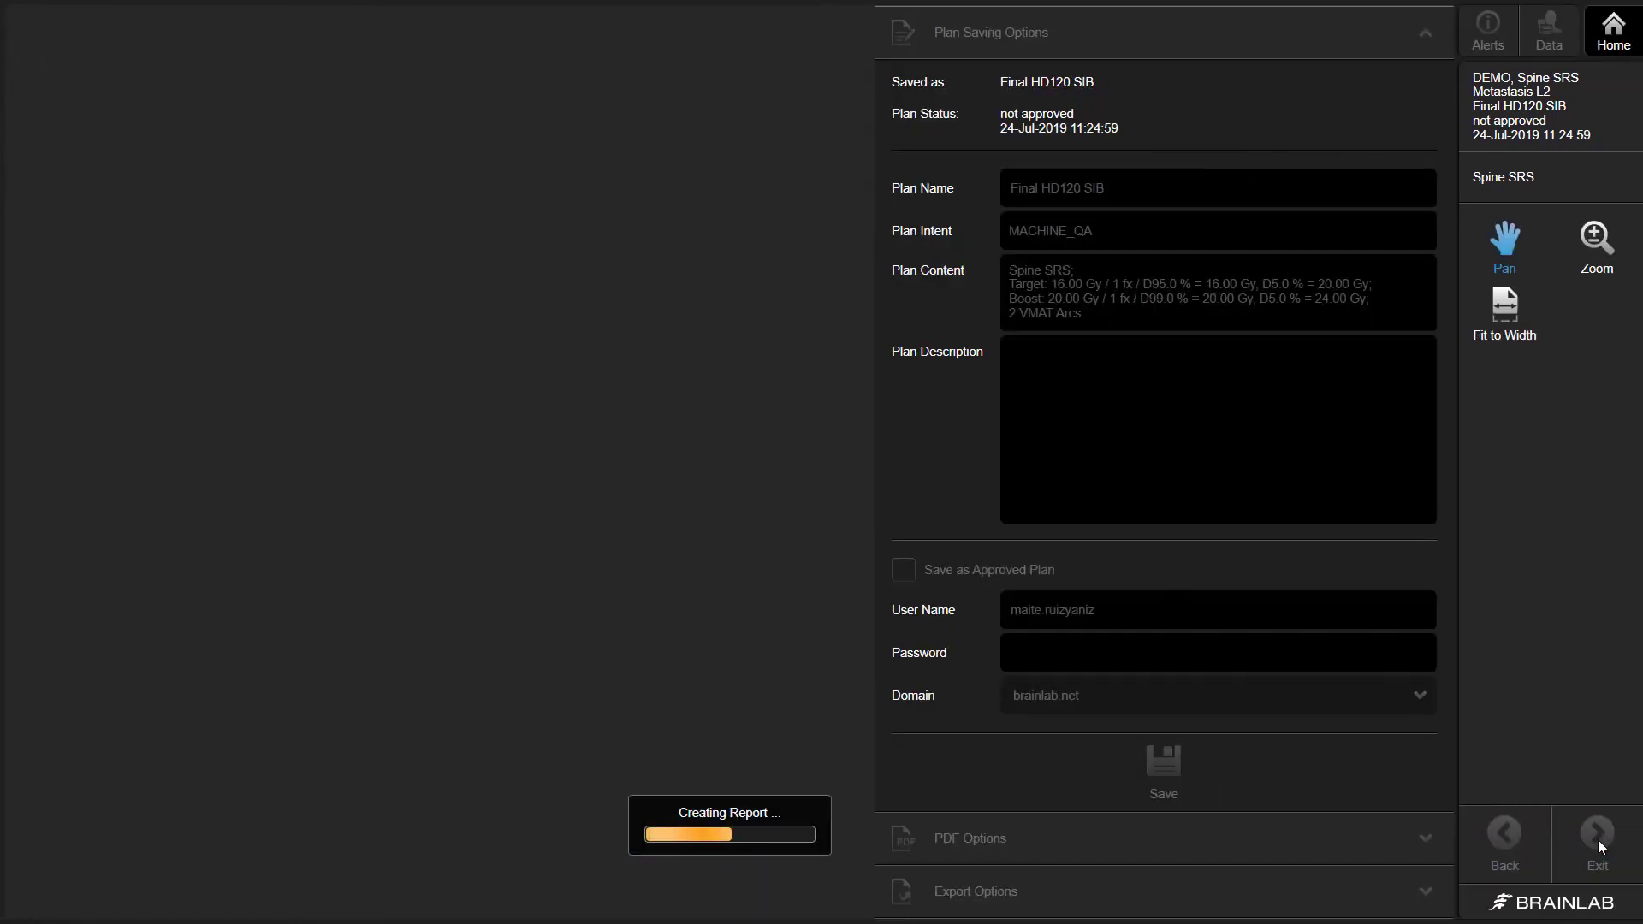